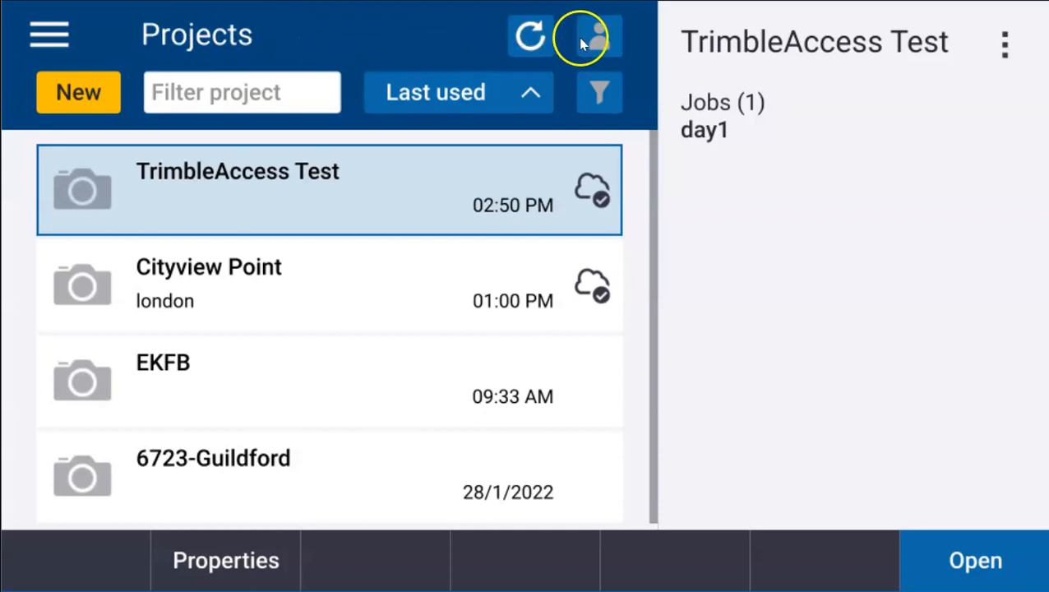
- Sign in with a Trimble ID using the account username and password, and save the password
click(594, 38)
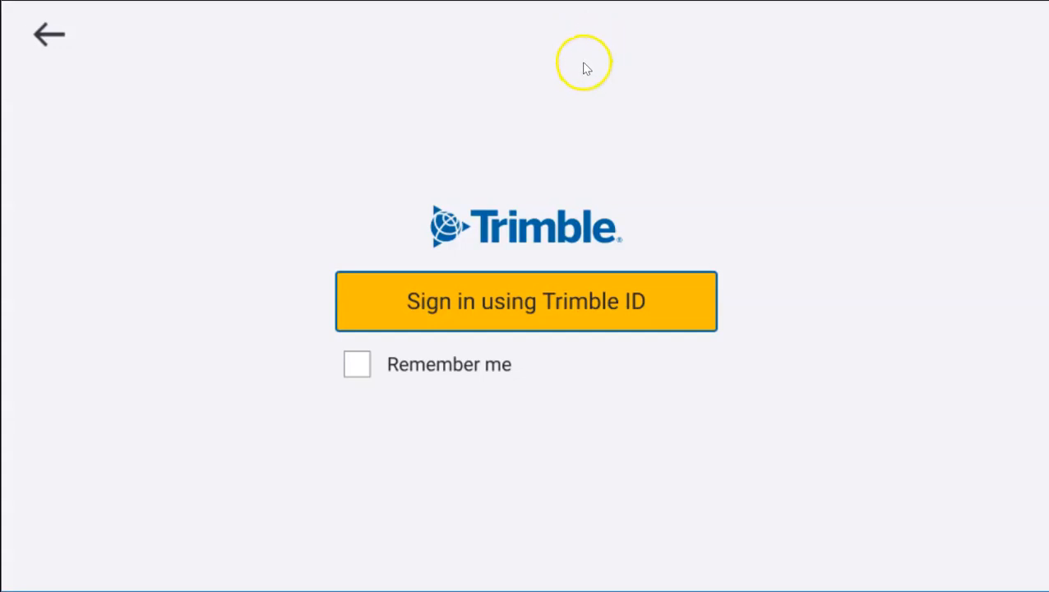
click(466, 306)
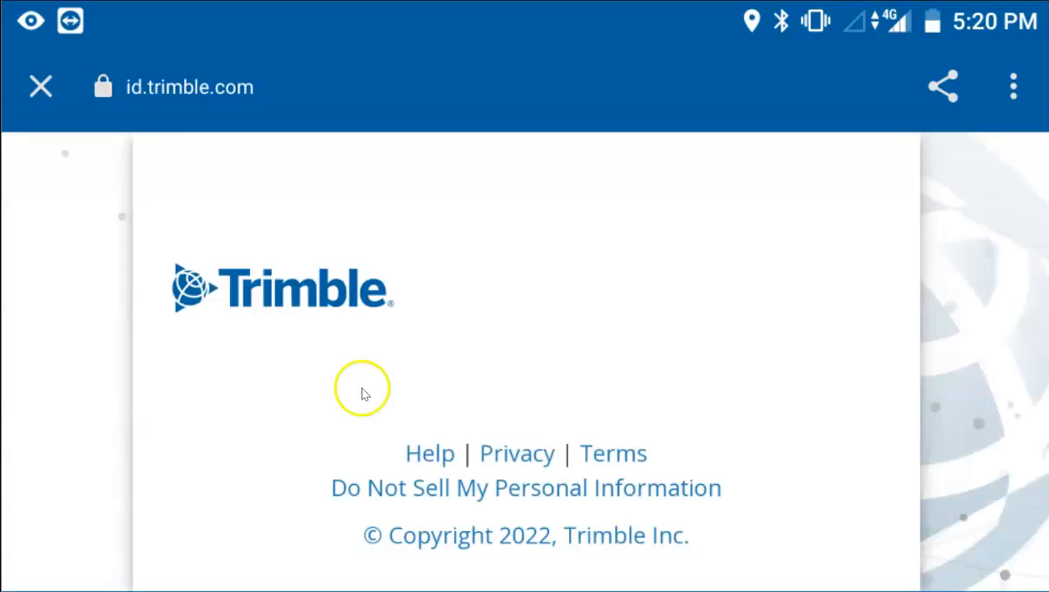
click(290, 473)
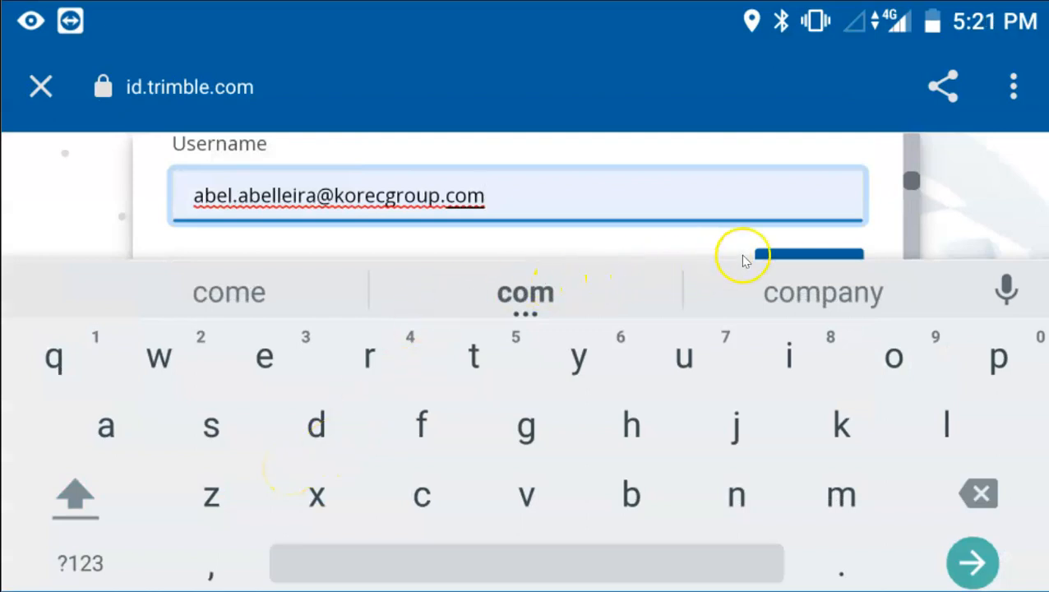
click(772, 254)
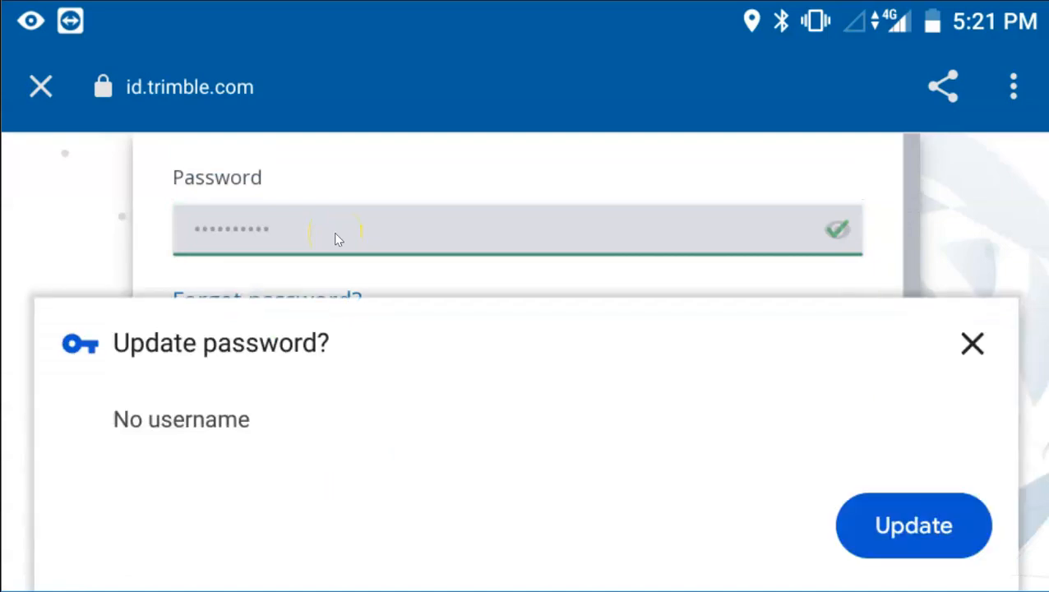
click(874, 522)
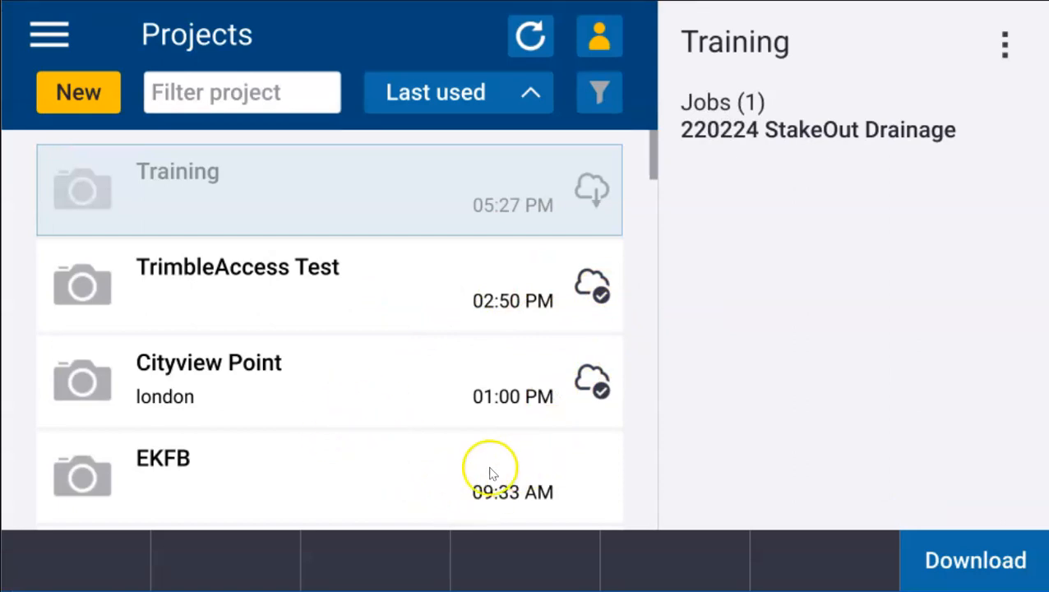
click(614, 470)
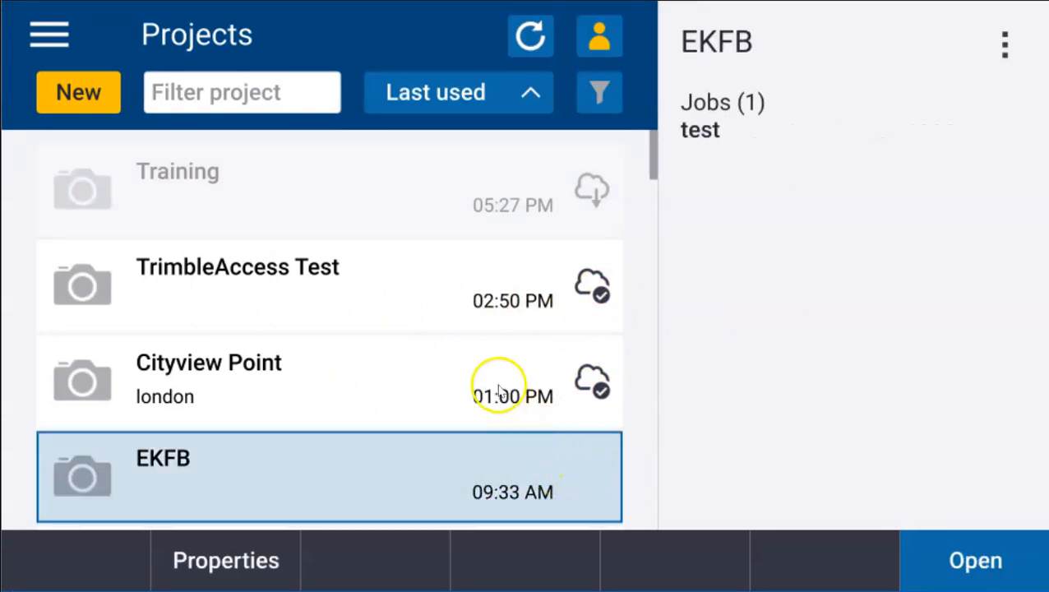
click(553, 355)
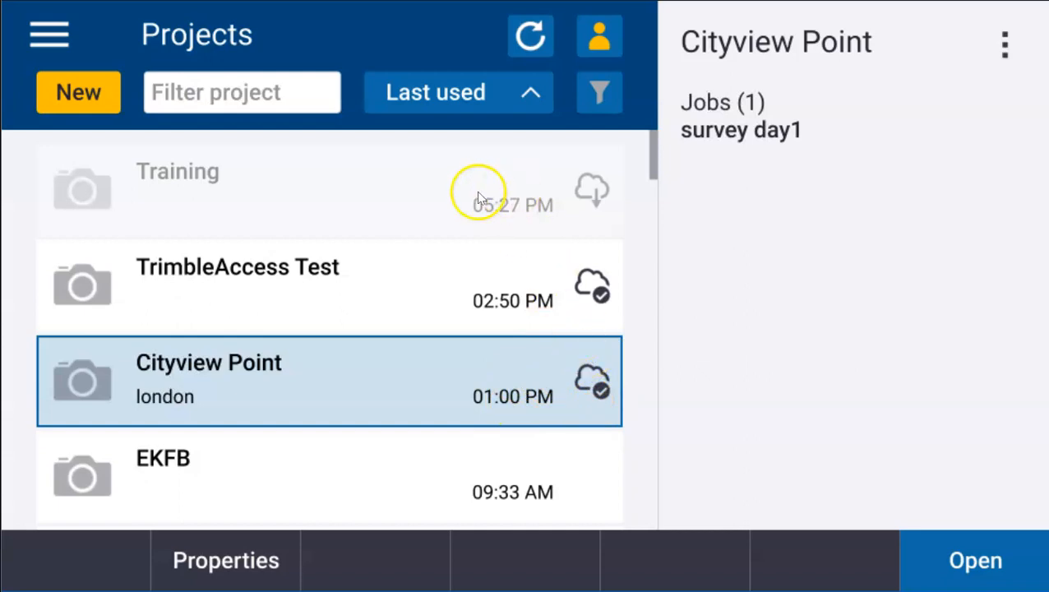
click(449, 188)
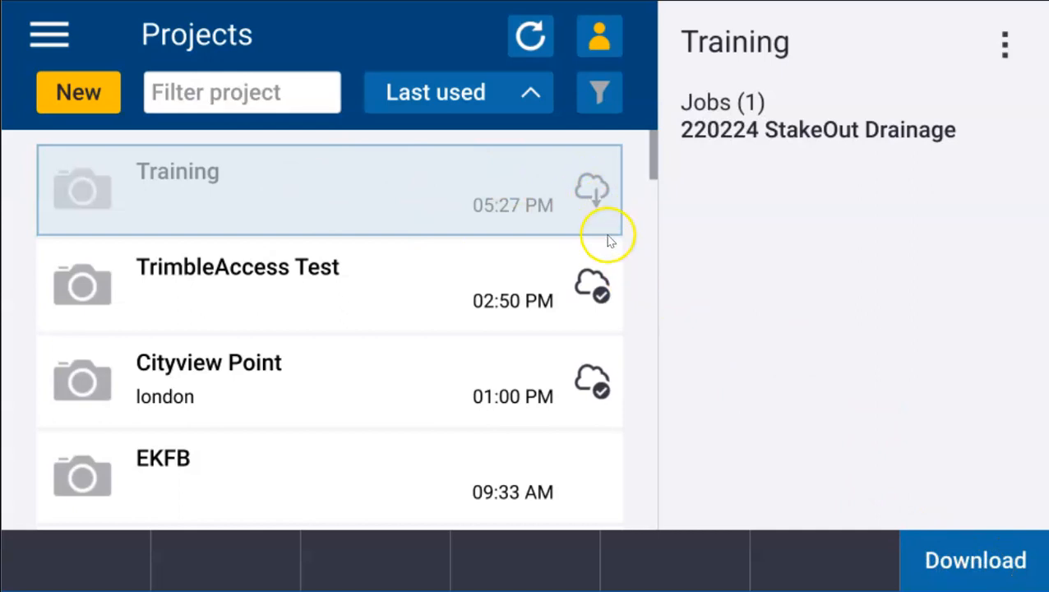
click(591, 191)
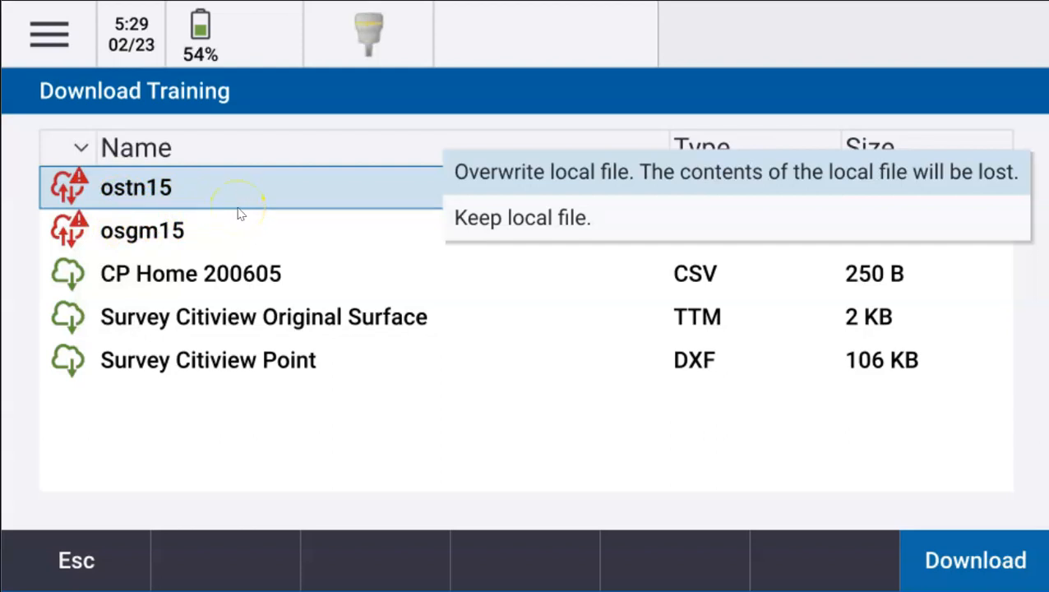
- Keep the local ostn15 and osgm15 files and leave CP Home 200605 on Transfer file
click(511, 224)
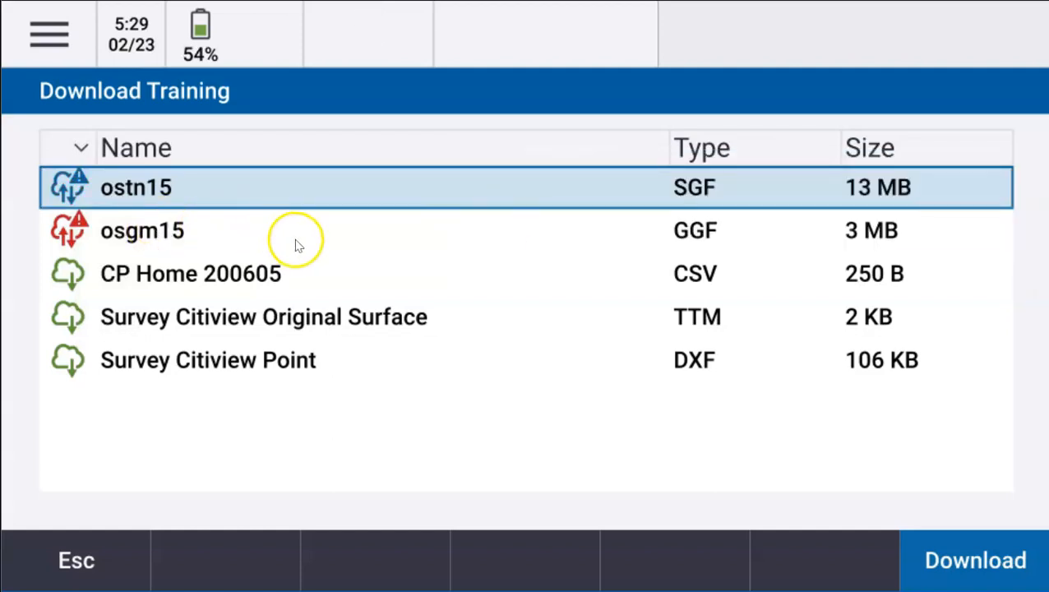
click(143, 232)
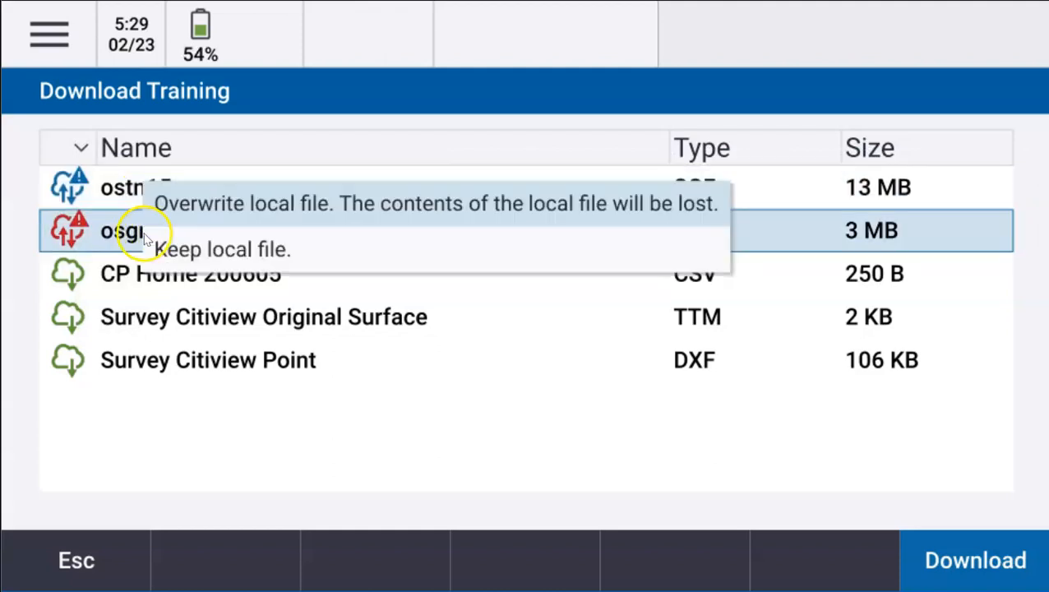
click(211, 250)
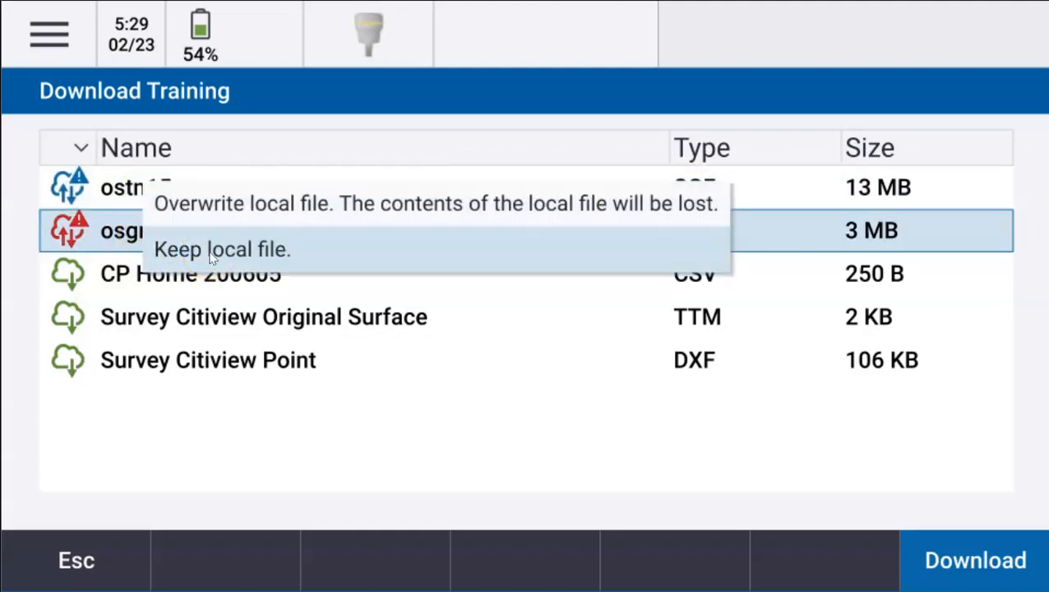
click(198, 261)
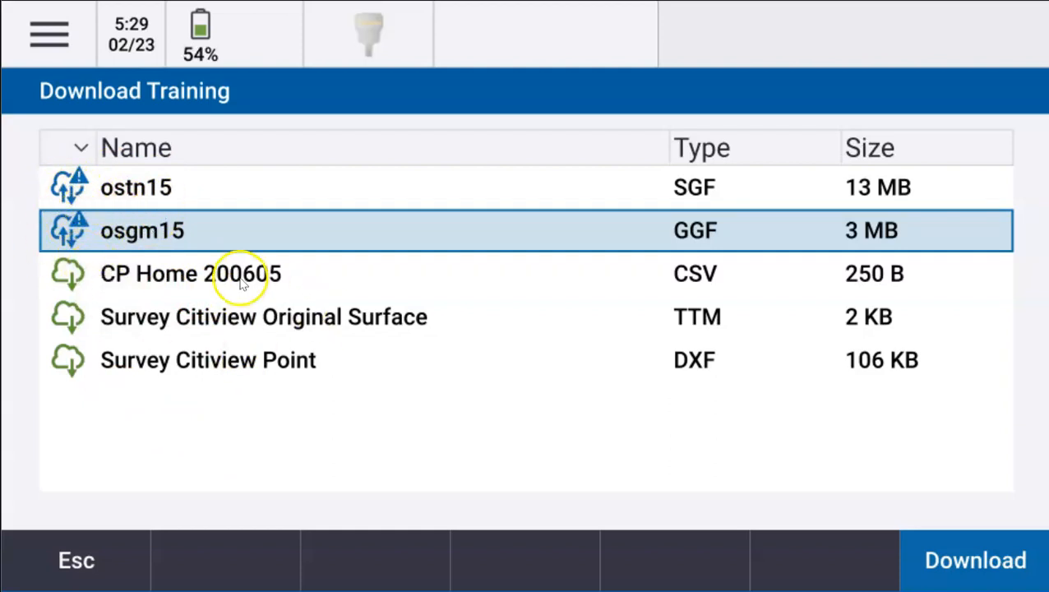
click(325, 279)
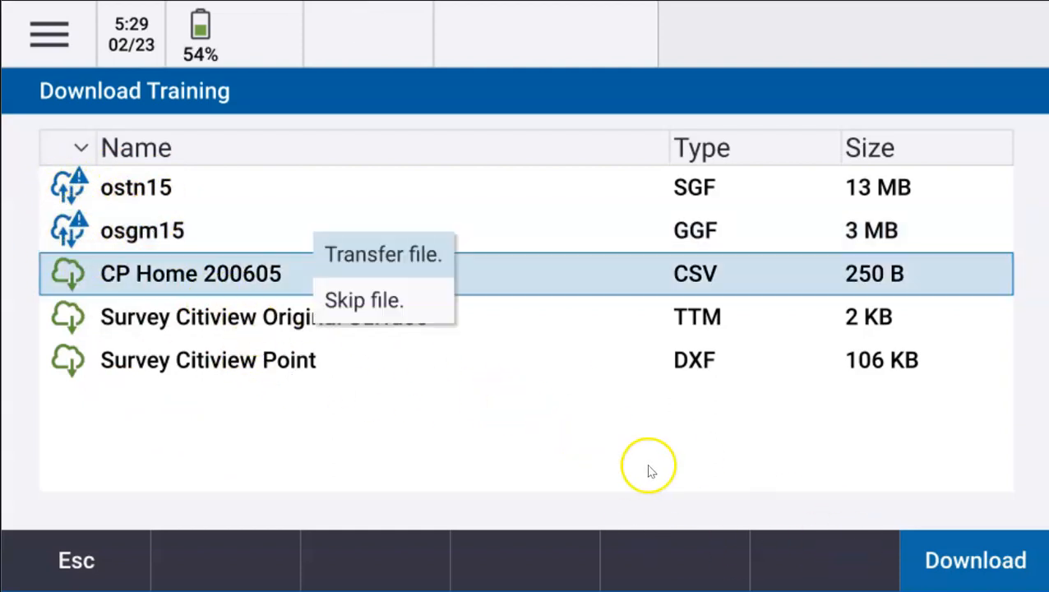
click(767, 496)
- Download the Training project and 220224 StakeOut Drainage job, then start a new job named 220222
click(976, 560)
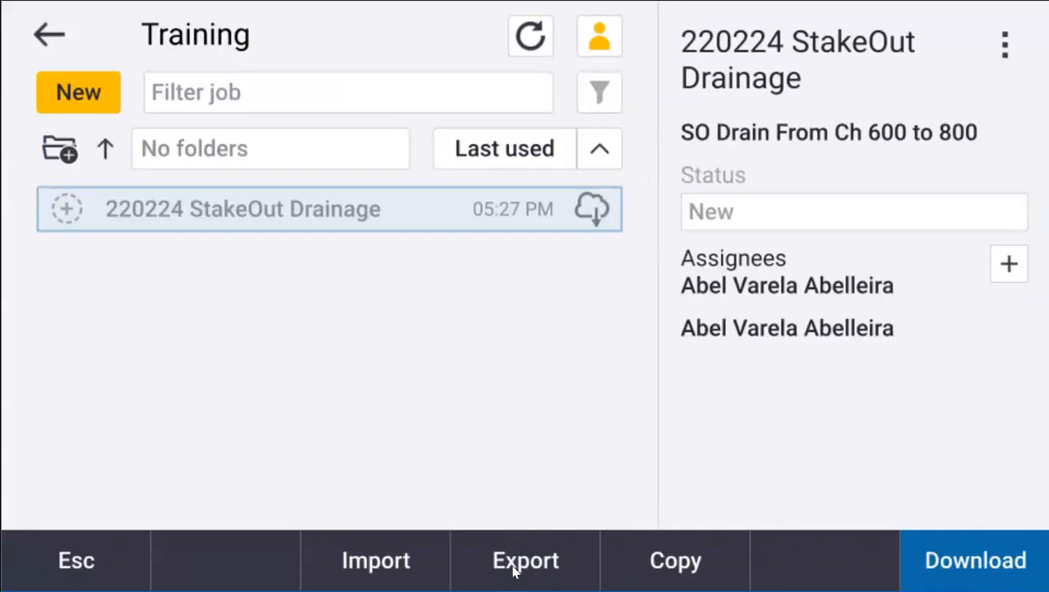
click(594, 209)
click(83, 107)
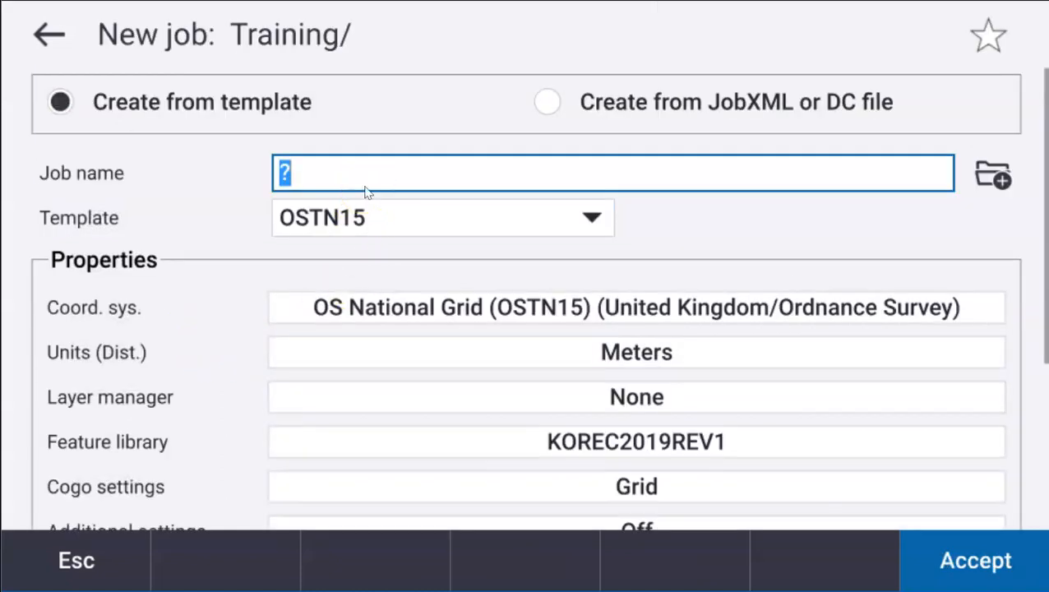
text(220222 Abel)
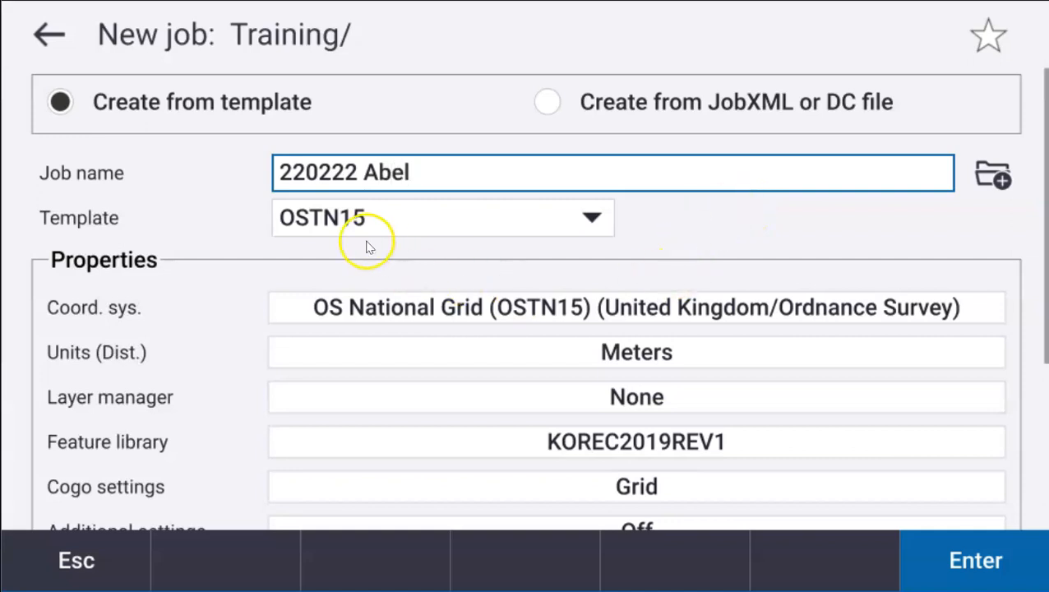
- Create the job Training/220222 Abel using the OSTN15 template
click(567, 219)
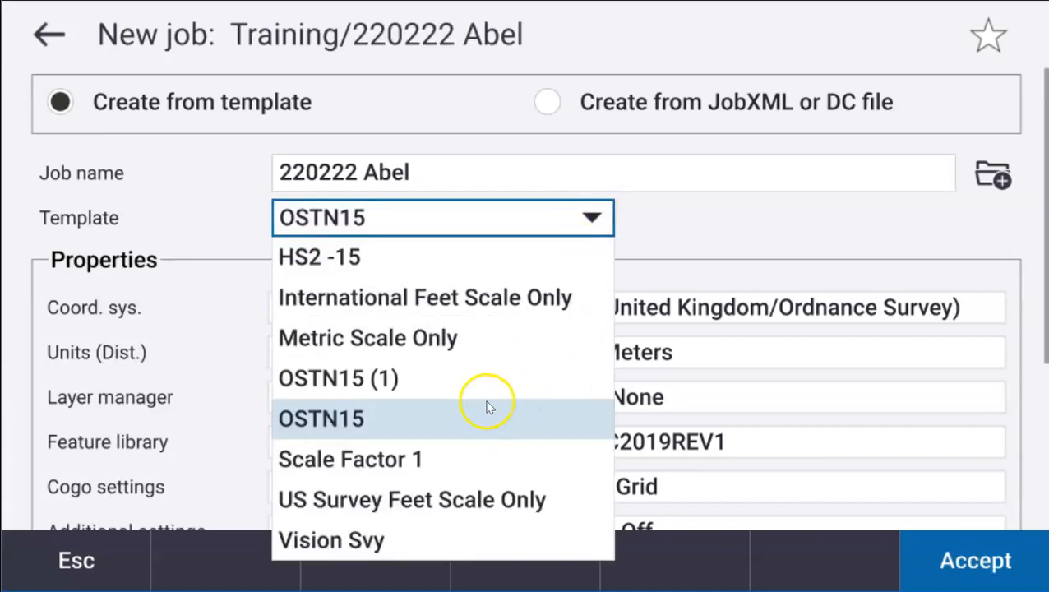
click(460, 412)
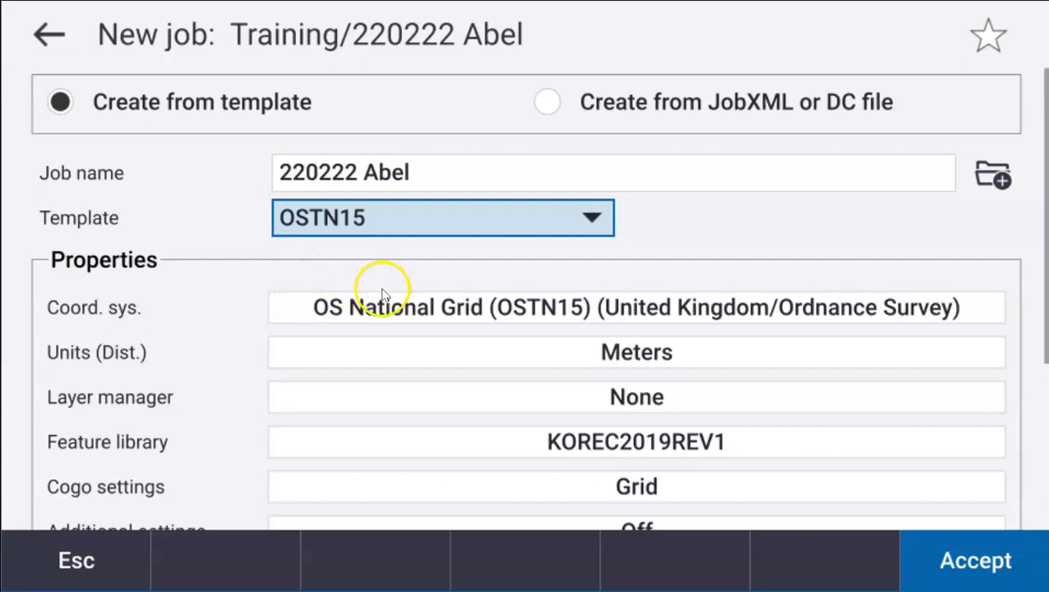
click(930, 569)
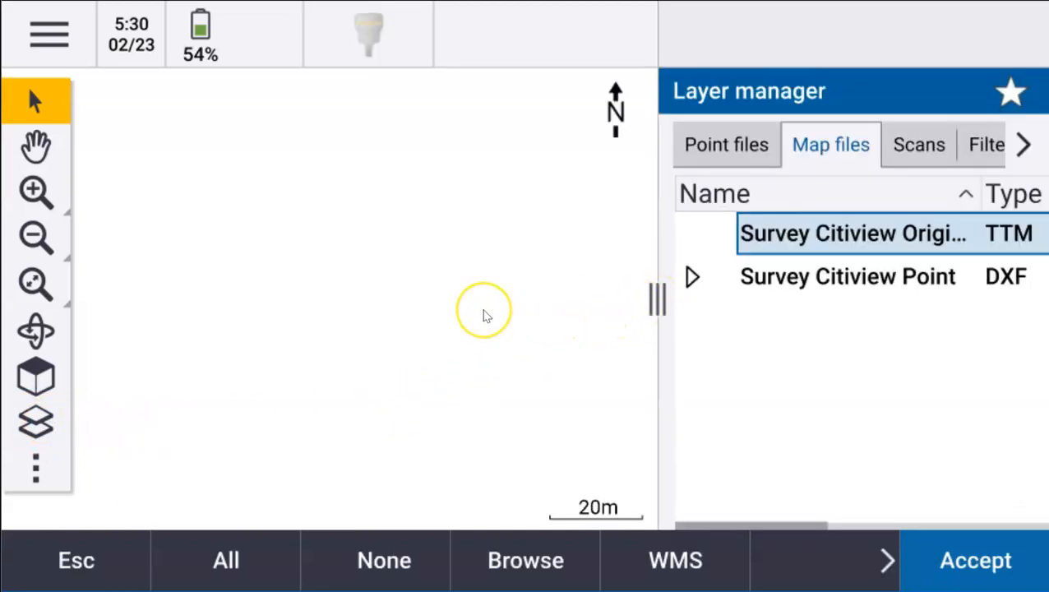
- Link the CP Home 200605 point file and zoom the map to its extents
drag(657, 301, 511, 300)
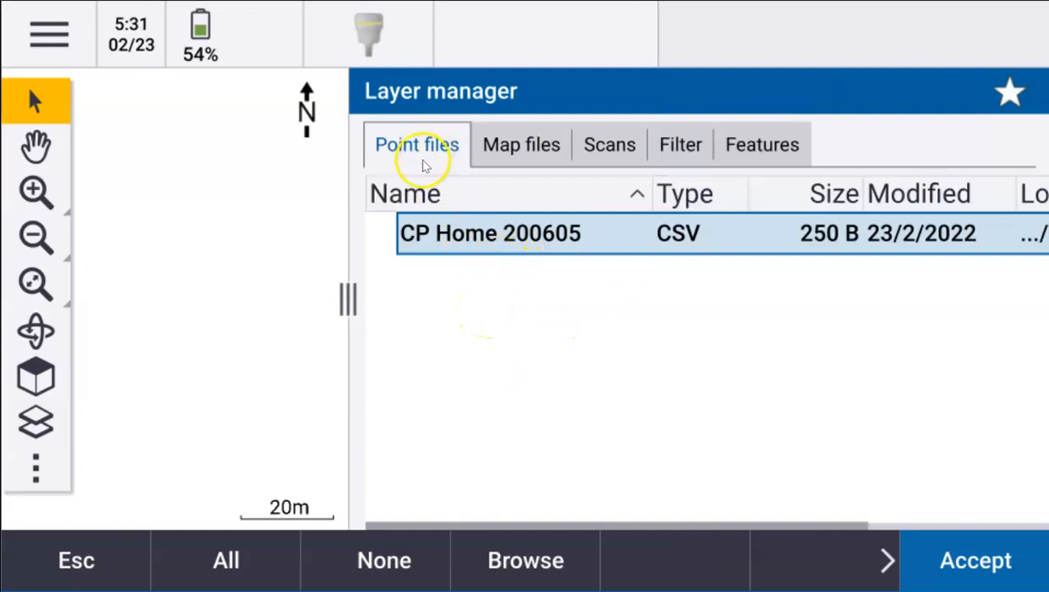
click(383, 236)
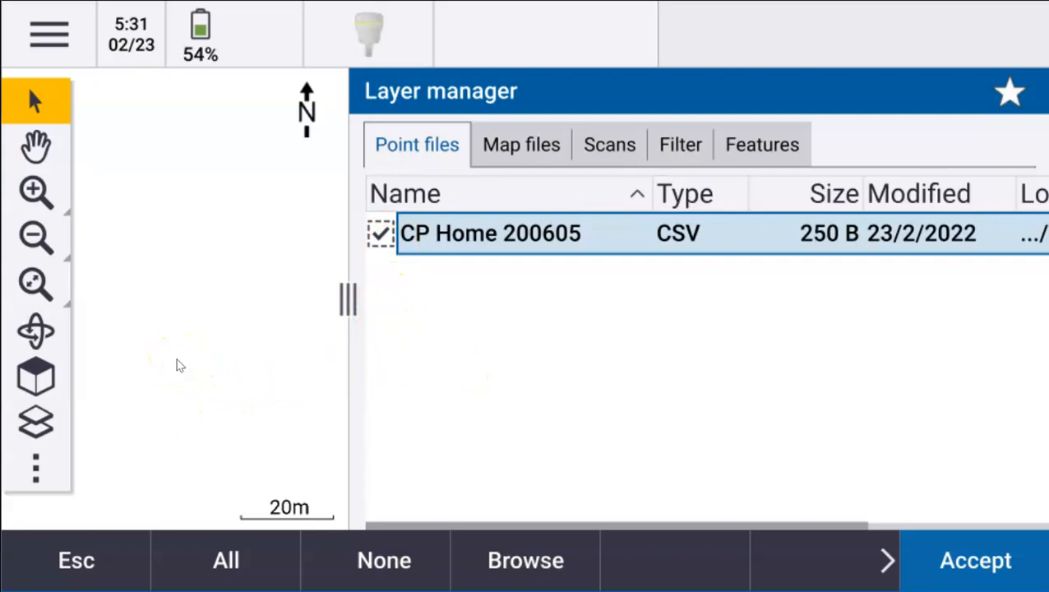
click(35, 282)
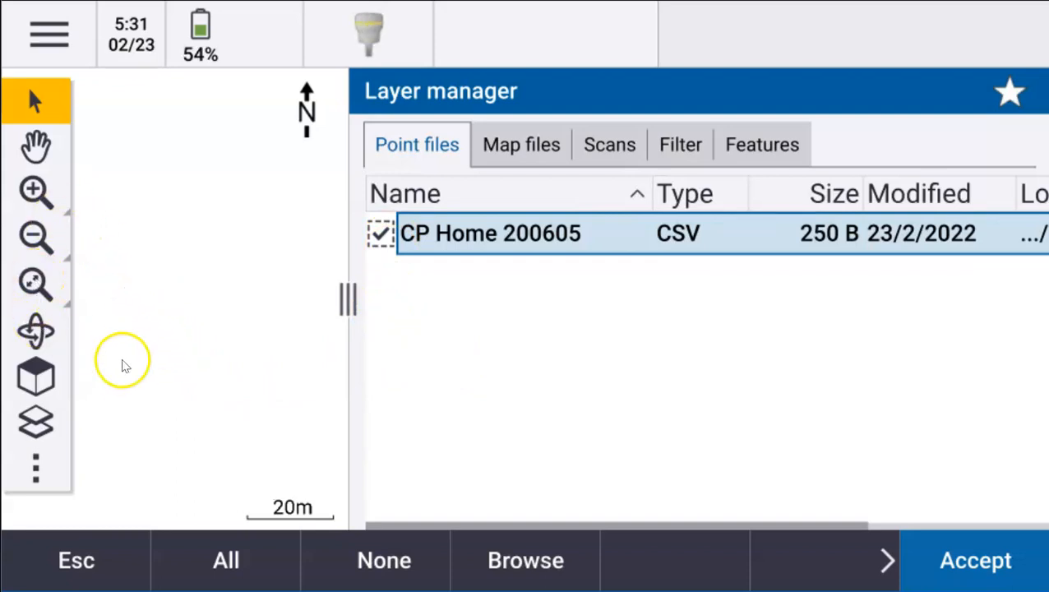
click(512, 146)
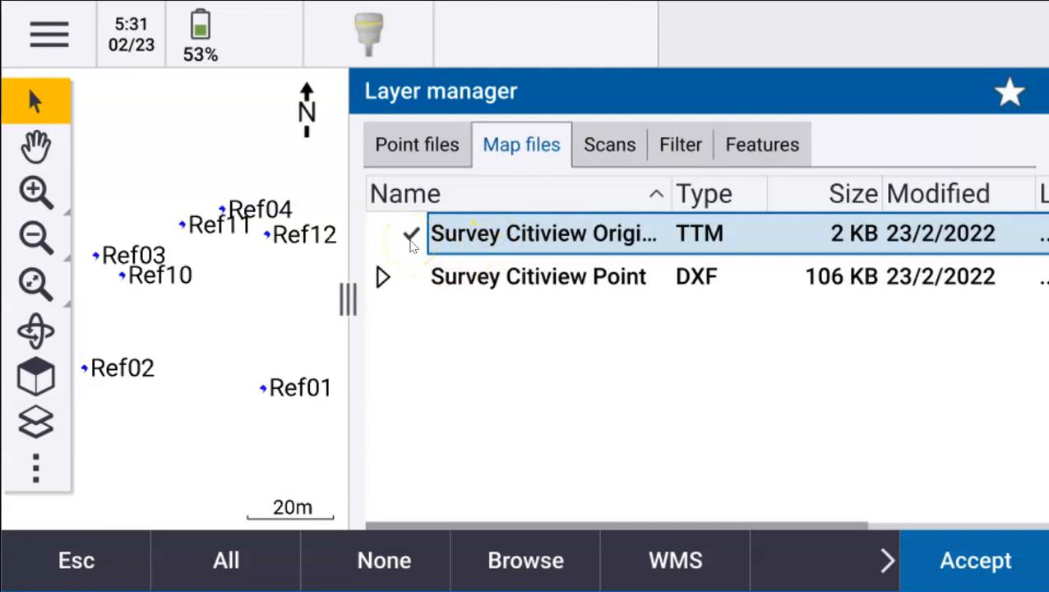
- Turn on the Survey Citiview TTM surface and the Point DXF with its 0, Building and Points layers
click(412, 245)
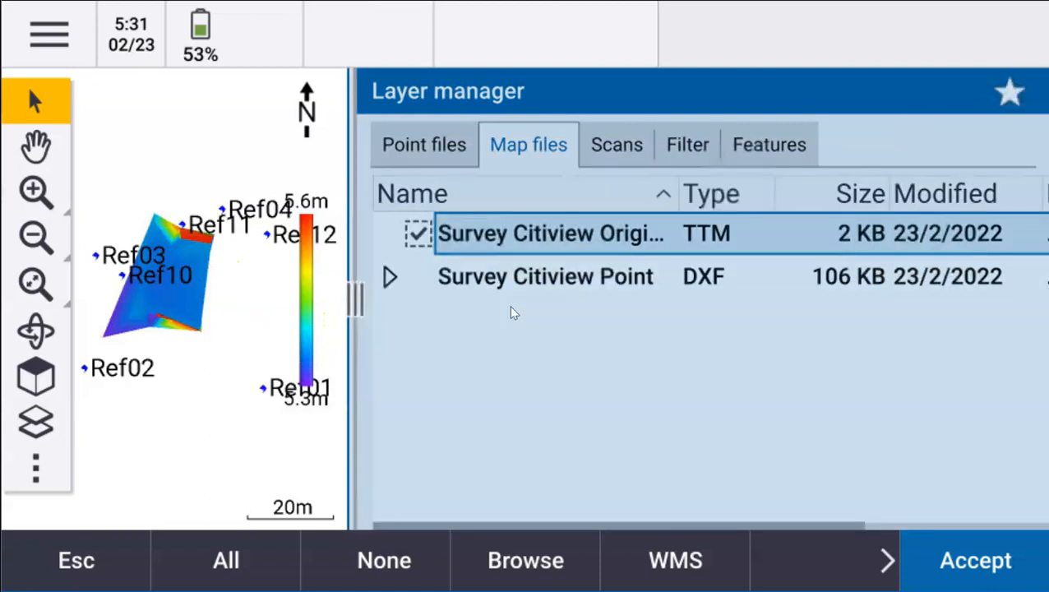
drag(347, 300, 510, 313)
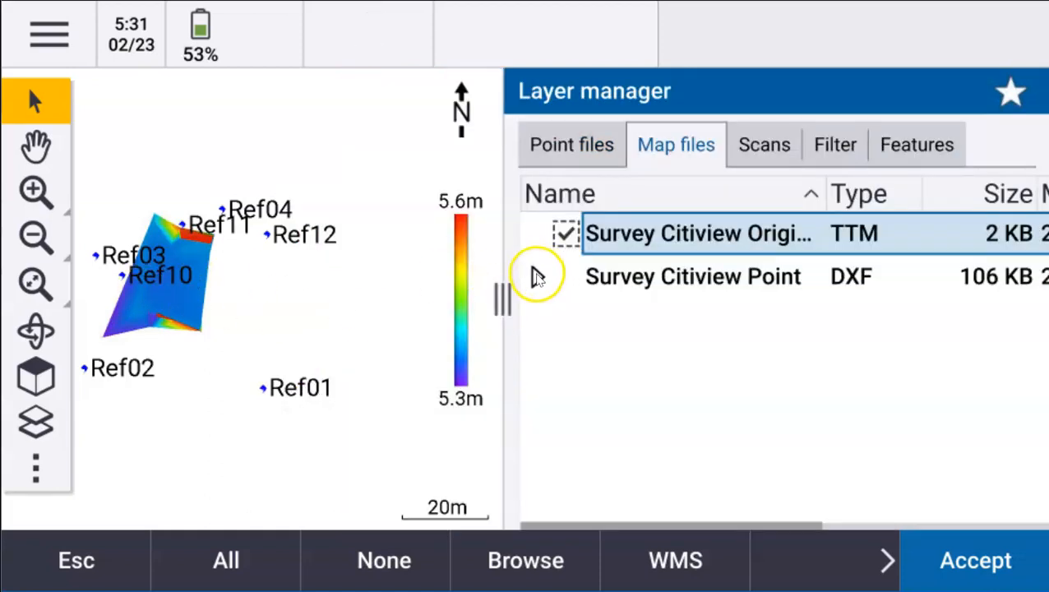
click(538, 280)
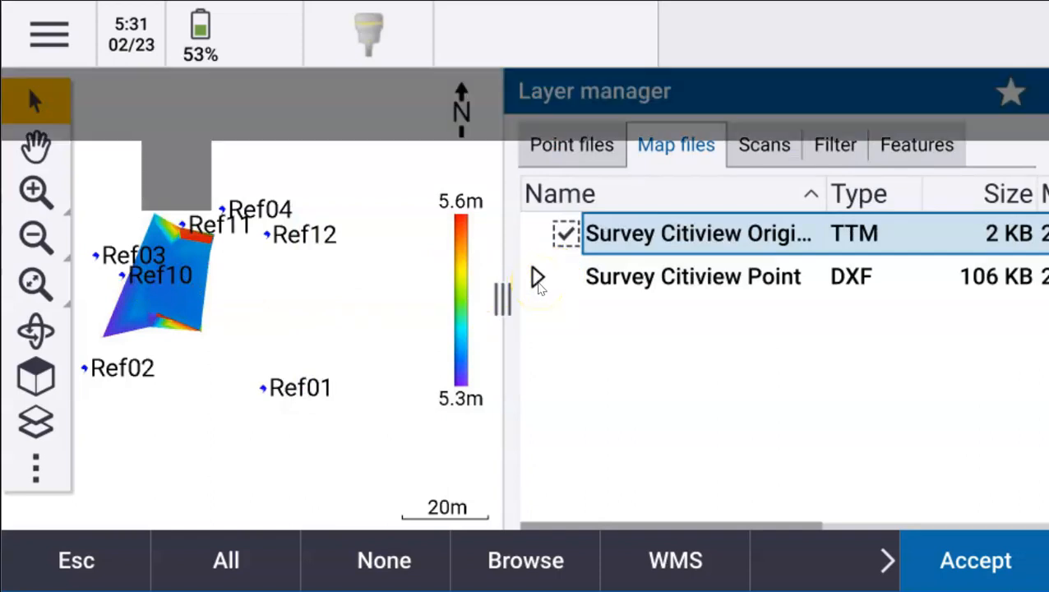
click(606, 368)
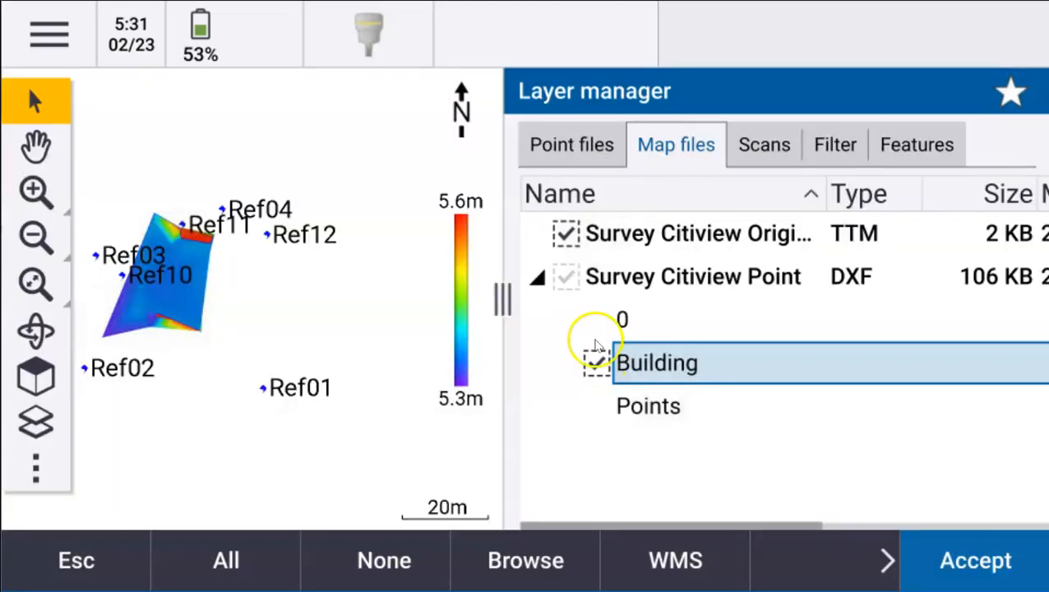
click(566, 279)
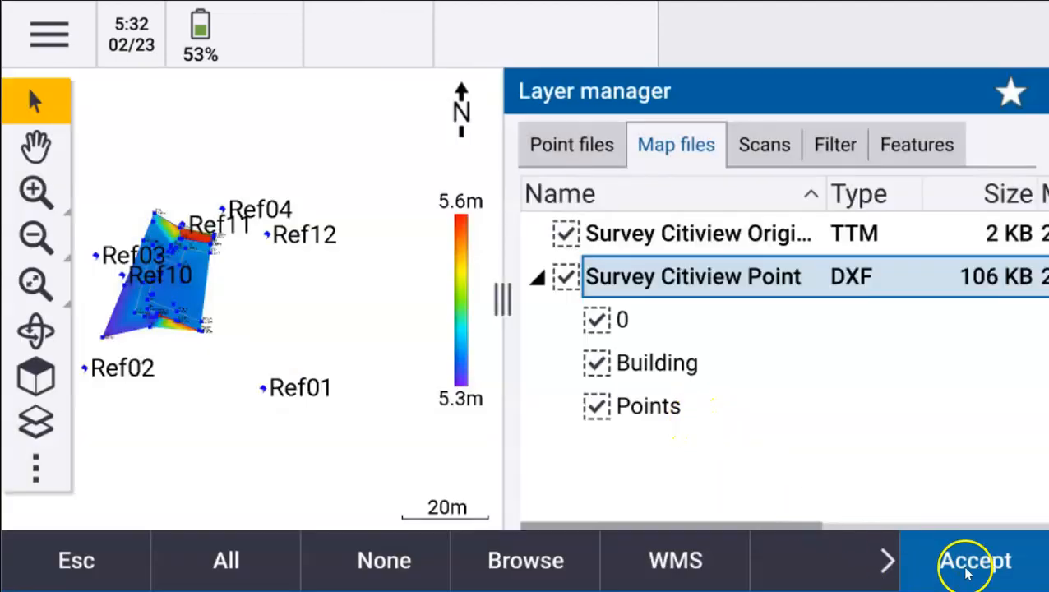
click(975, 561)
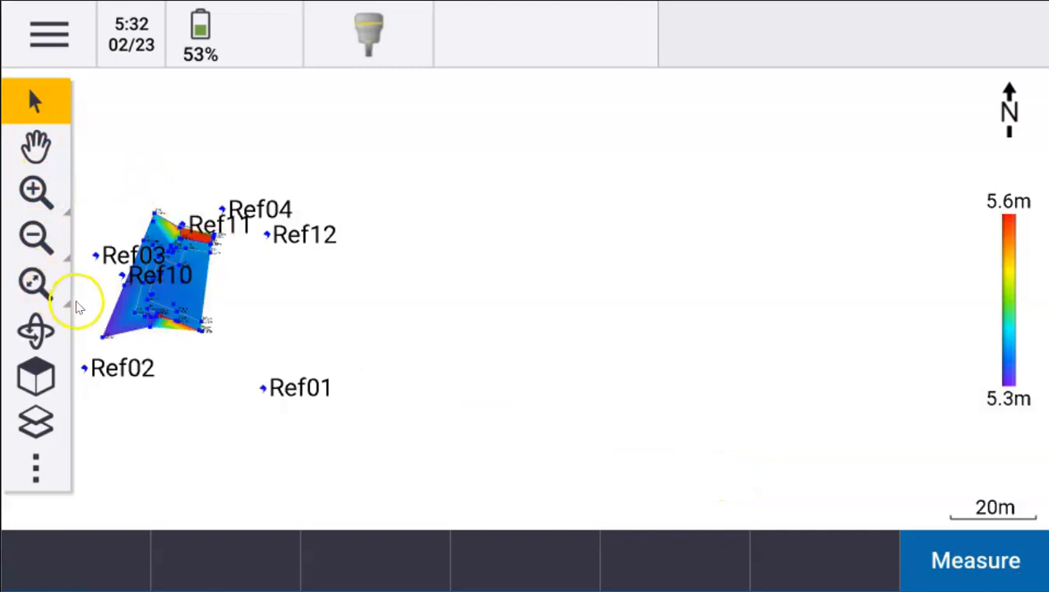
- Zoom to extents, briefly select Path 3128 and Points 3616, then close the selection list
scroll(78, 306, up, 2)
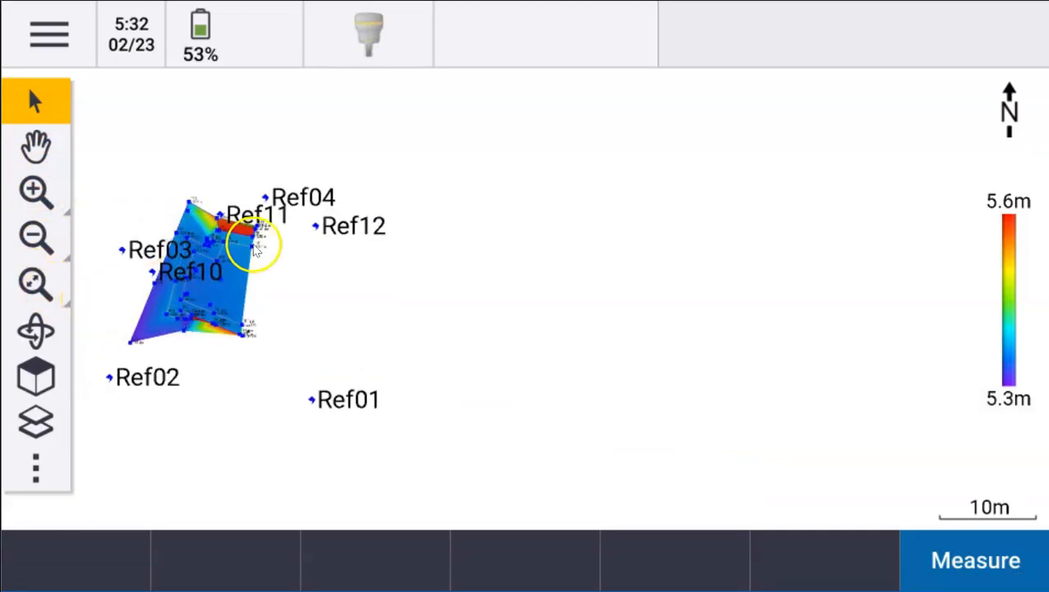
click(35, 285)
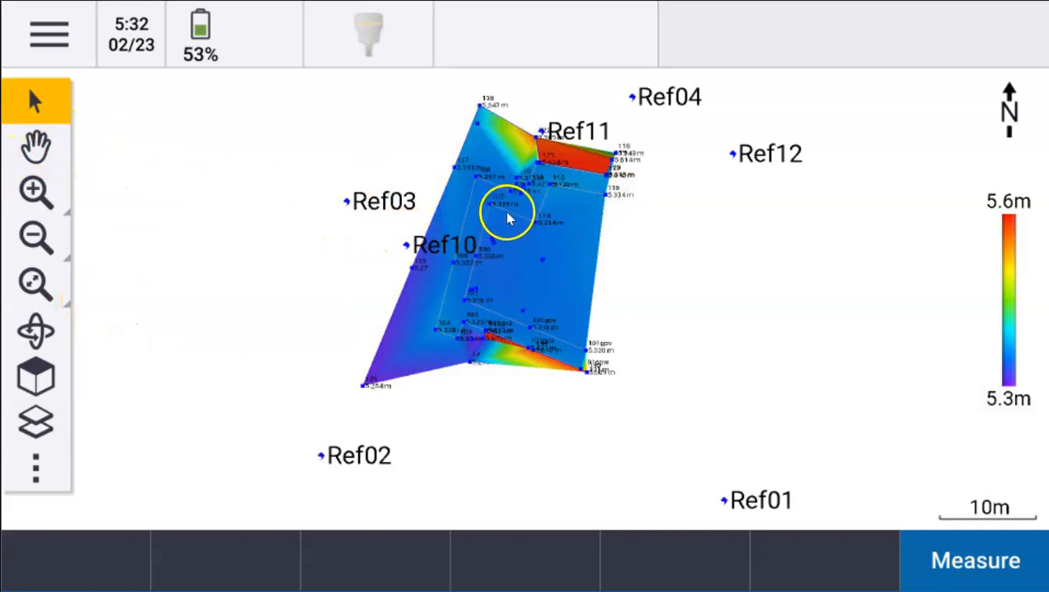
click(505, 259)
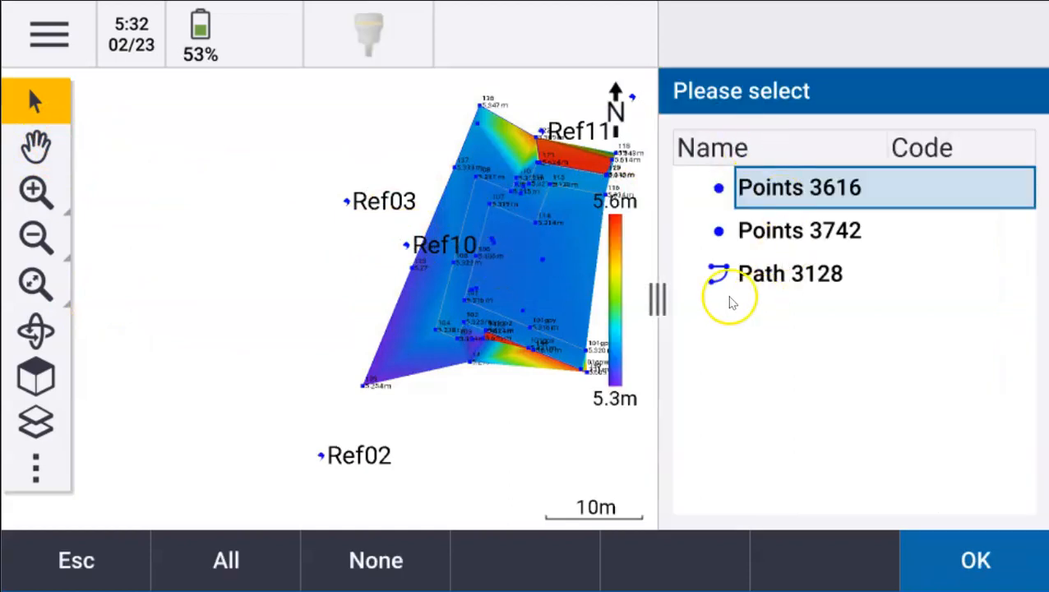
click(735, 284)
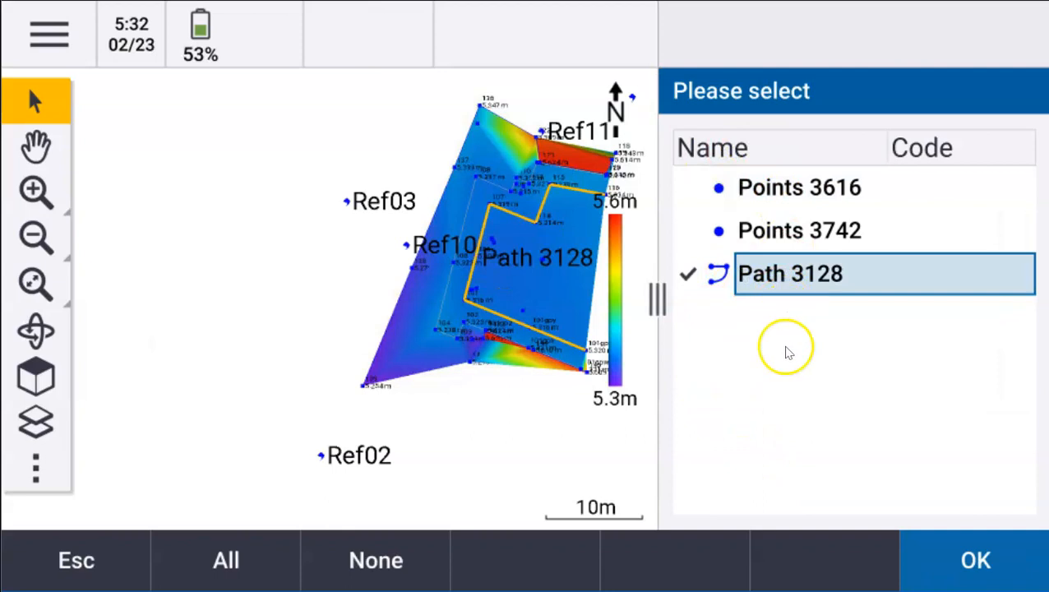
click(739, 191)
click(146, 542)
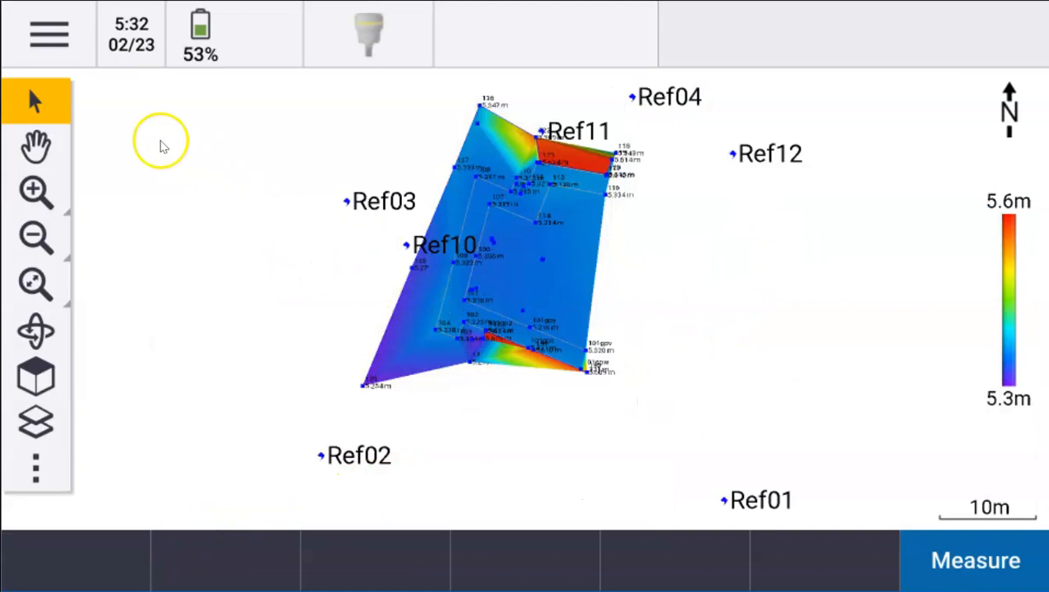
- Key in point 100 at the picked map spot with elevation 6 m and store it
right_click(716, 272)
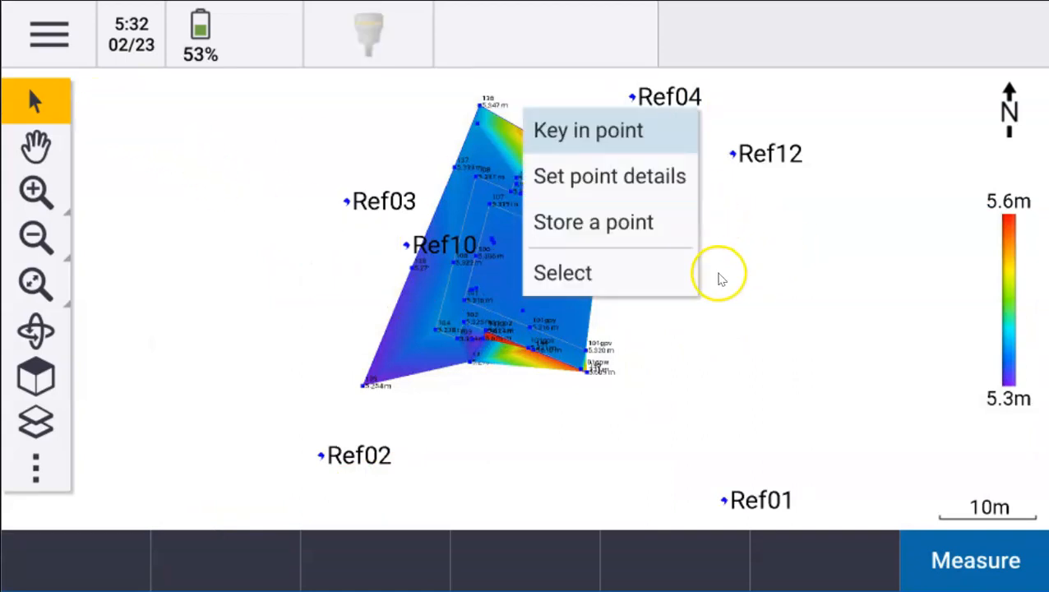
click(695, 304)
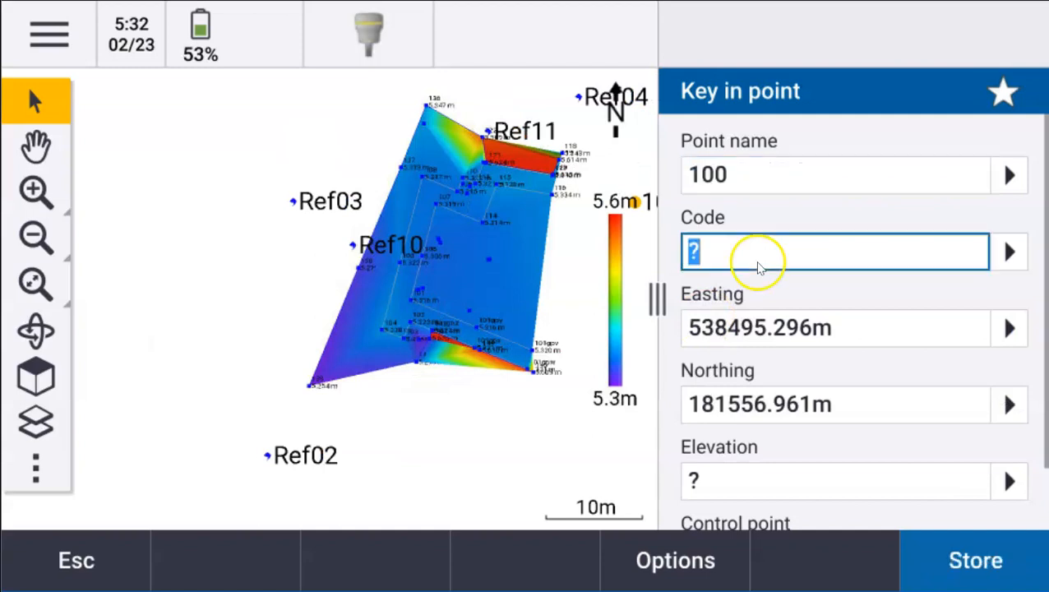
scroll(755, 329, down, 1)
click(754, 407)
text(6)
key(Return)
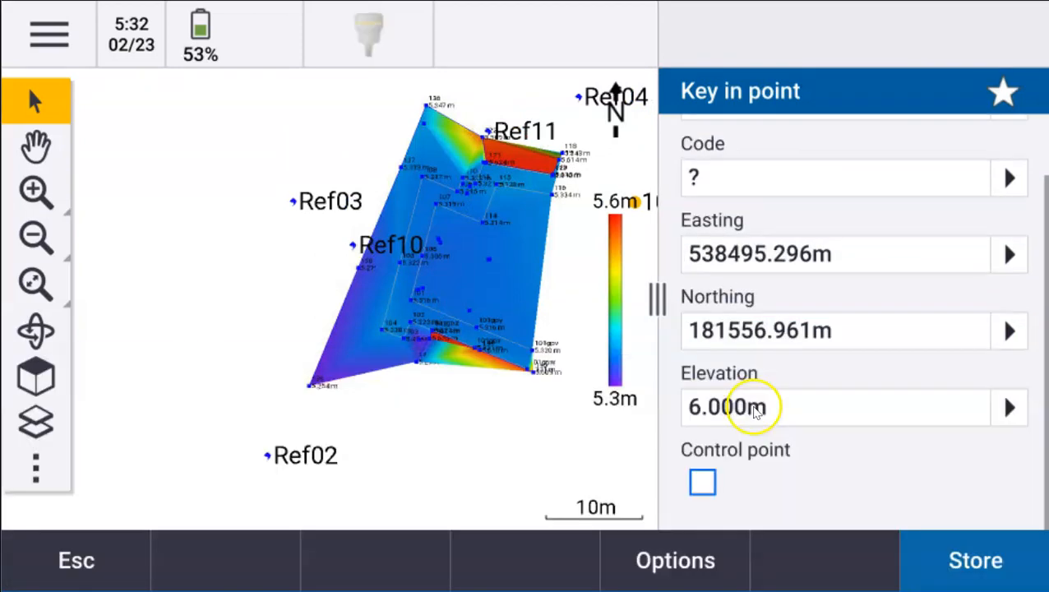
key(Return)
- Key in point 101 at a map position with elevation 7 m and store it
click(35, 147)
drag(294, 146, 83, 167)
click(35, 102)
click(822, 312)
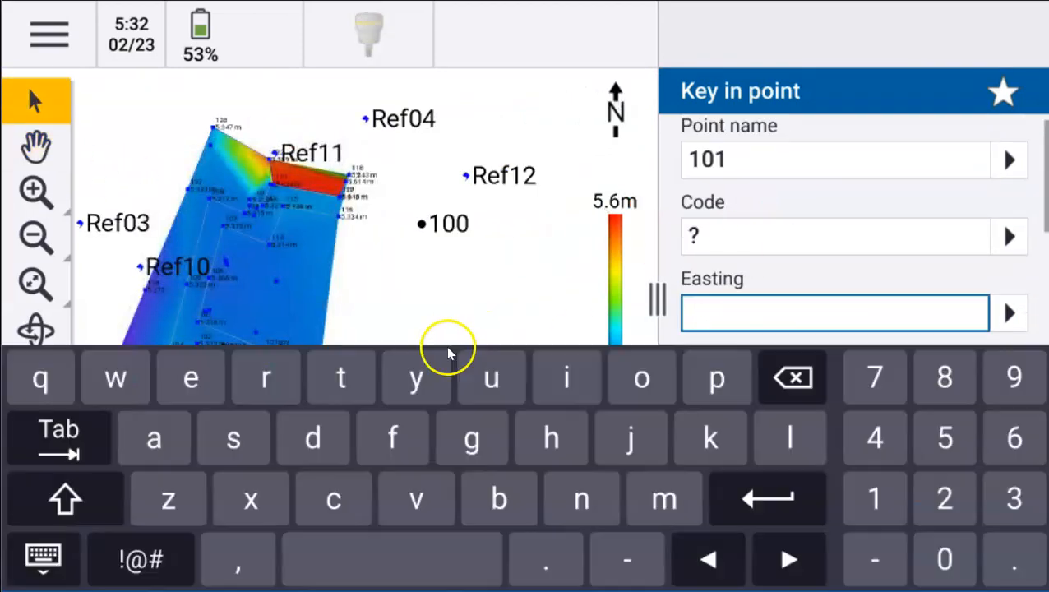
click(440, 301)
key(Return)
key(Return)
text(7)
key(Return)
key(Return)
click(822, 325)
- Start point 102 at 4 m elevation, then abandon it without storing
click(387, 325)
key(Return)
key(Return)
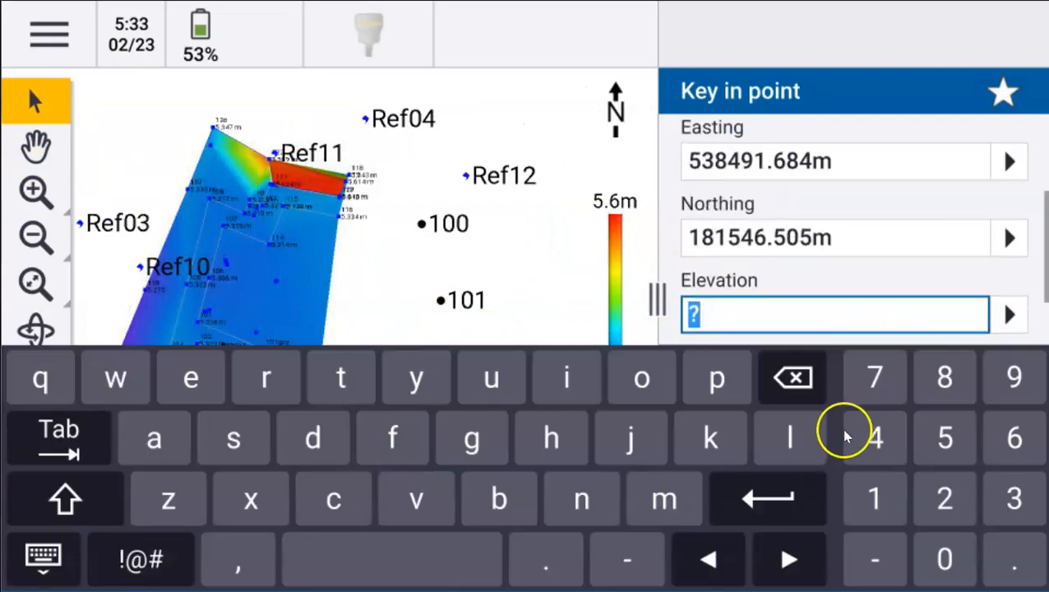
text(4)
key(Return)
click(117, 556)
click(300, 368)
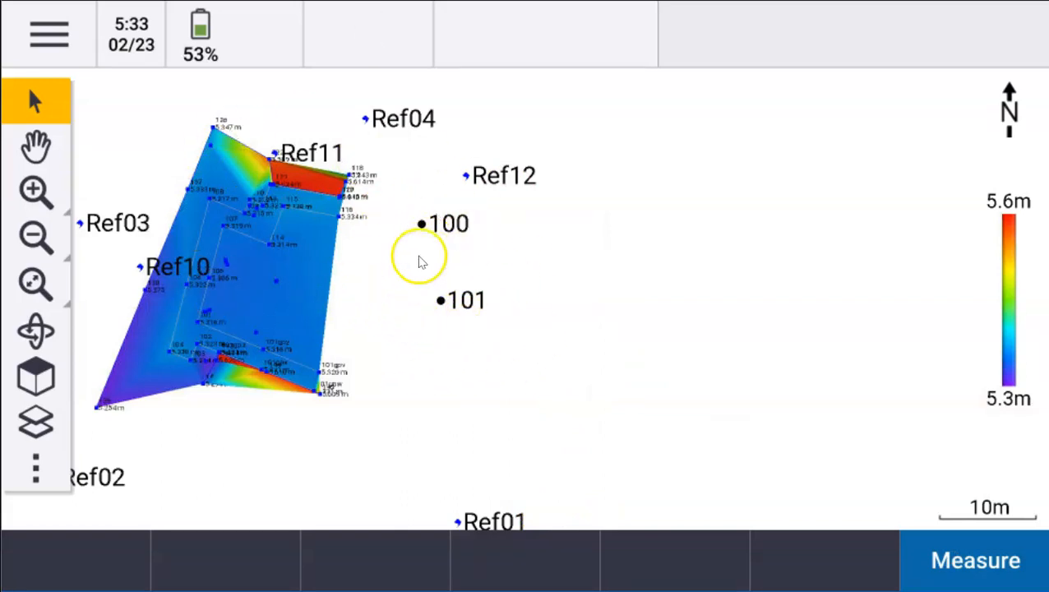
- Set 220222 Abel's status to Field work complete, then download and open 220224 StakeOut Drainage
click(51, 32)
click(277, 289)
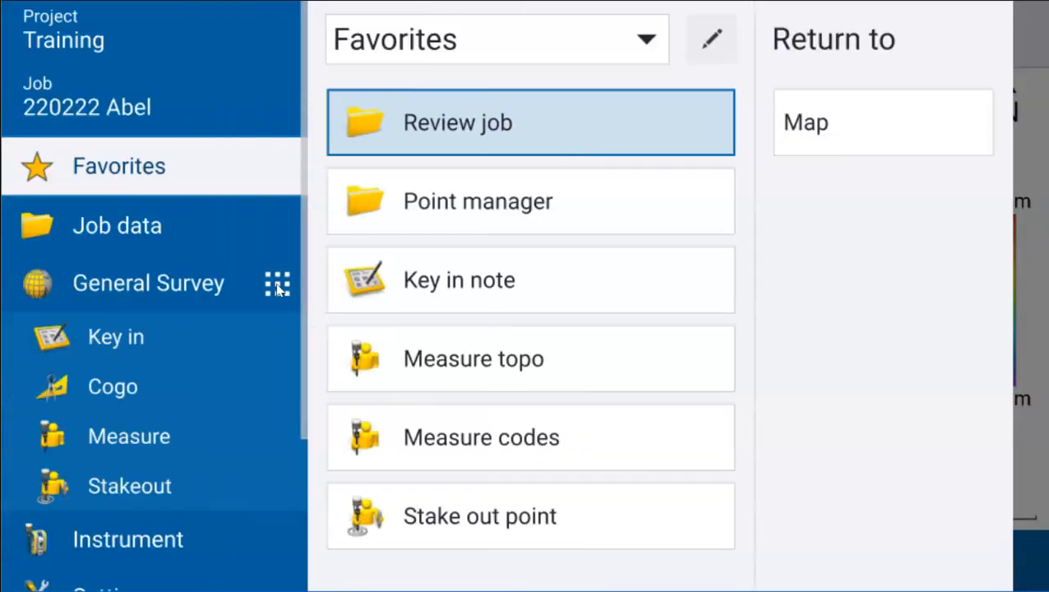
click(136, 113)
click(130, 102)
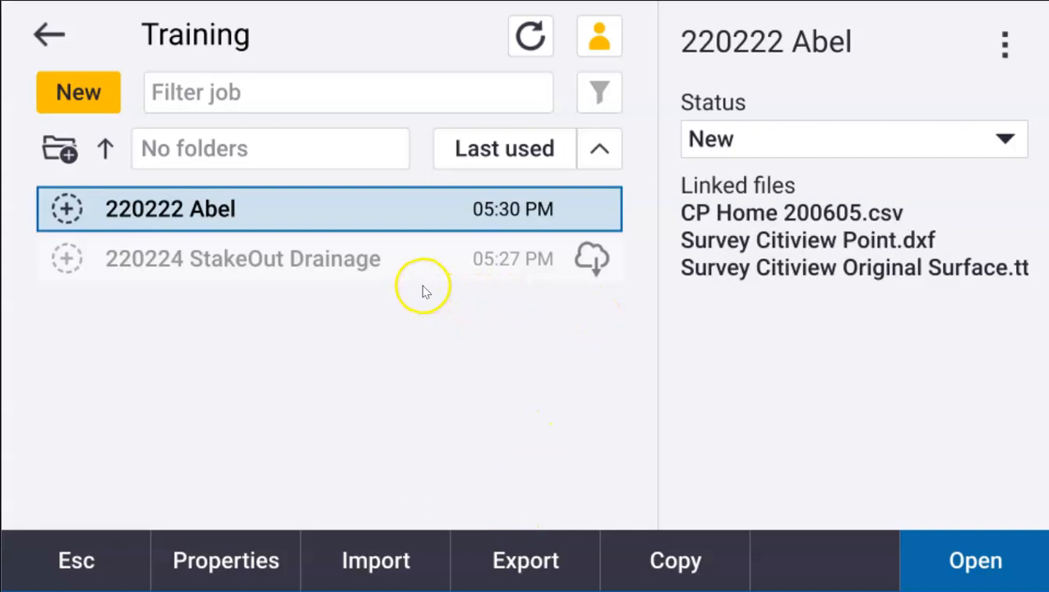
click(792, 140)
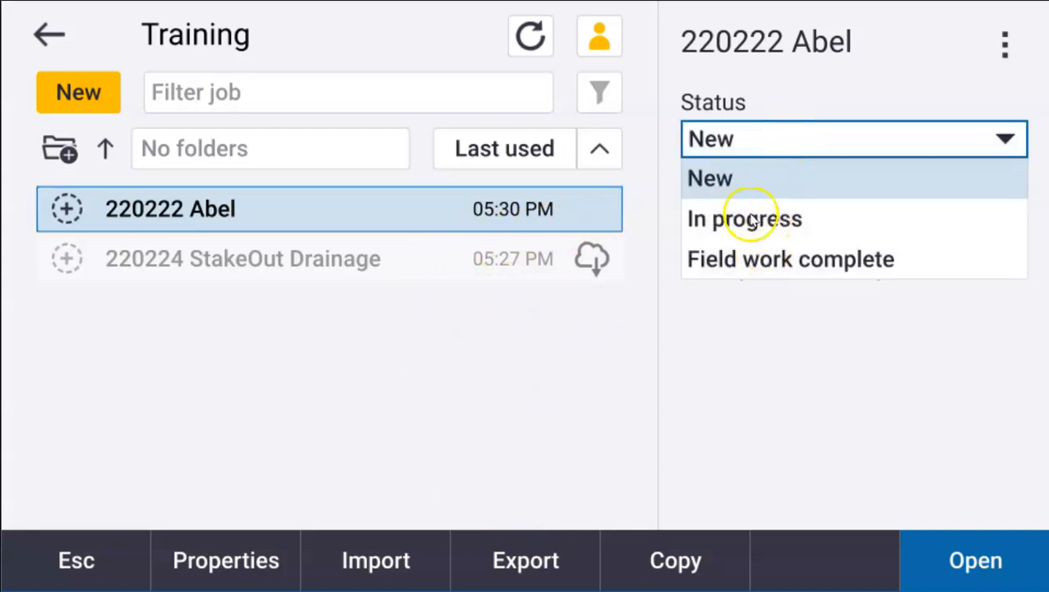
click(738, 259)
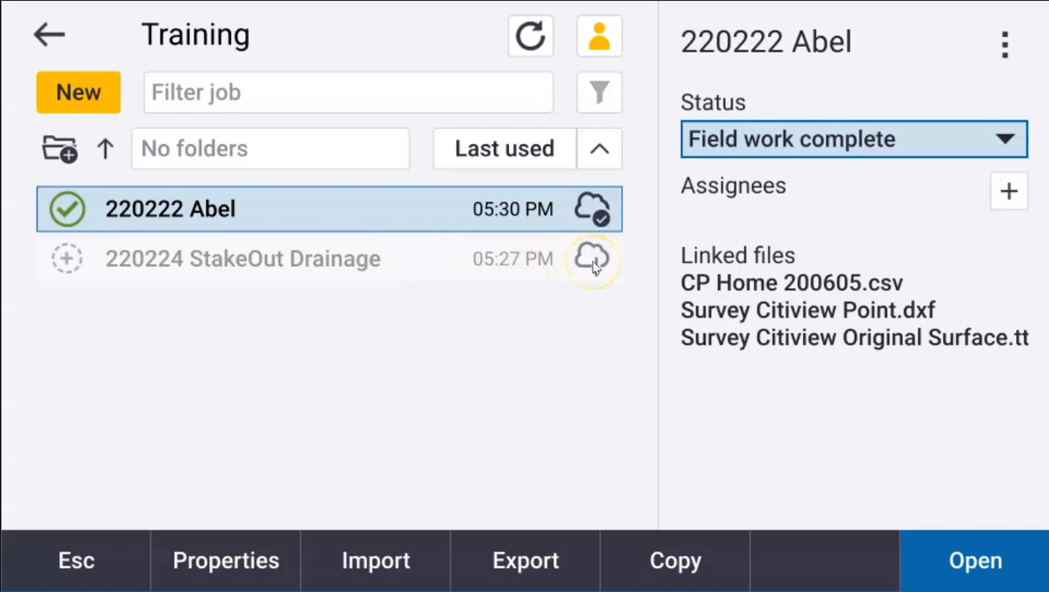
click(594, 261)
click(592, 260)
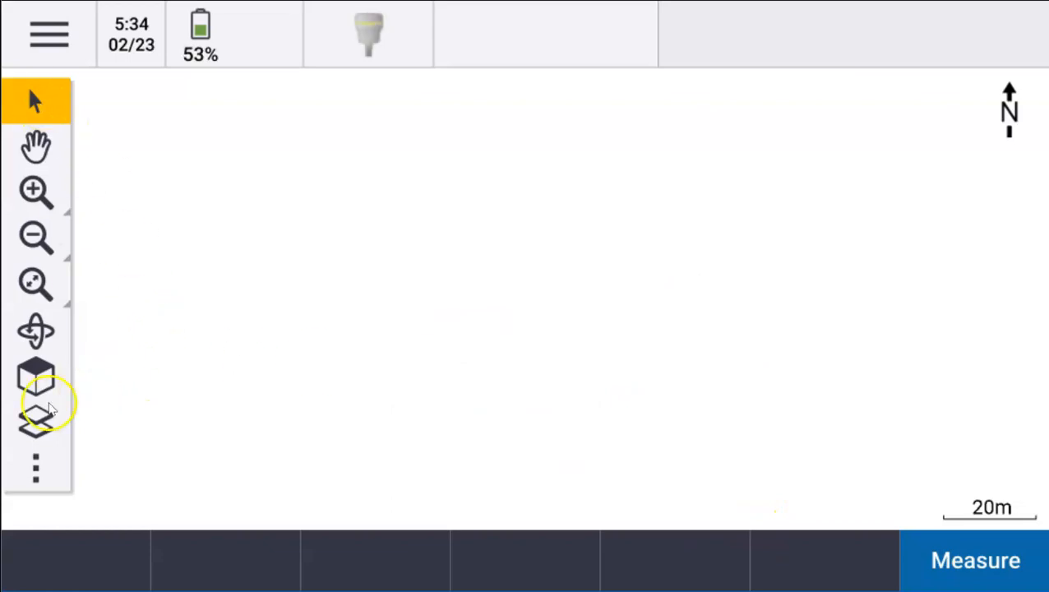
- Show the CP Home 200605 point file on the map and zoom to extents
click(37, 421)
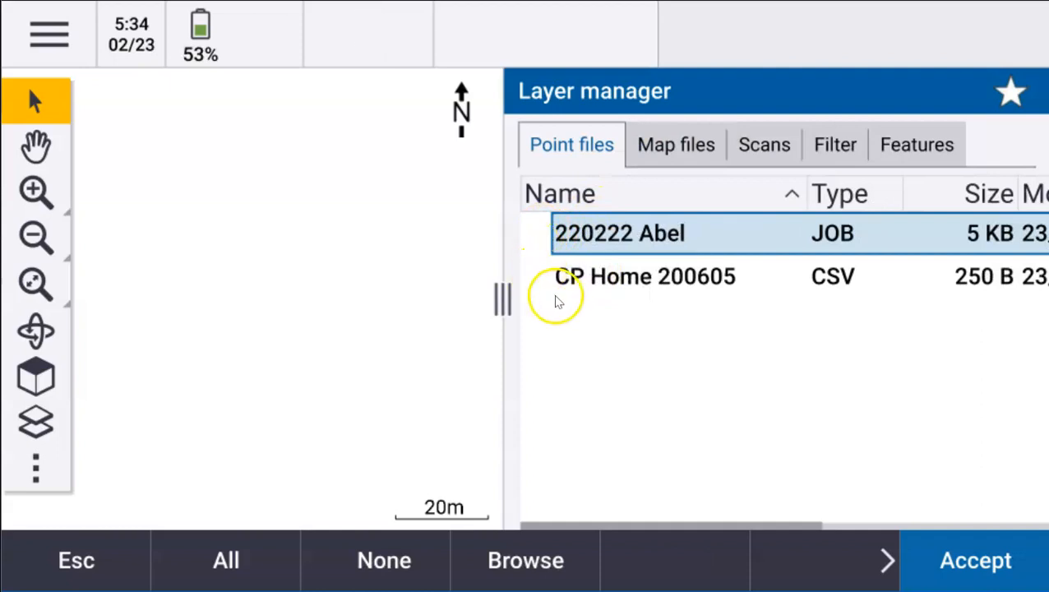
click(539, 280)
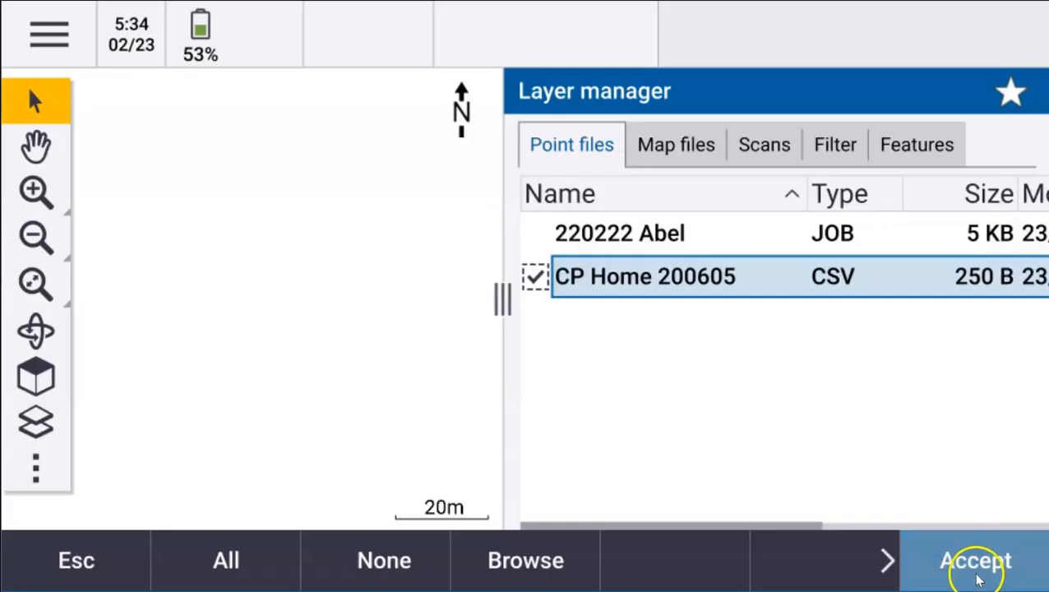
click(975, 560)
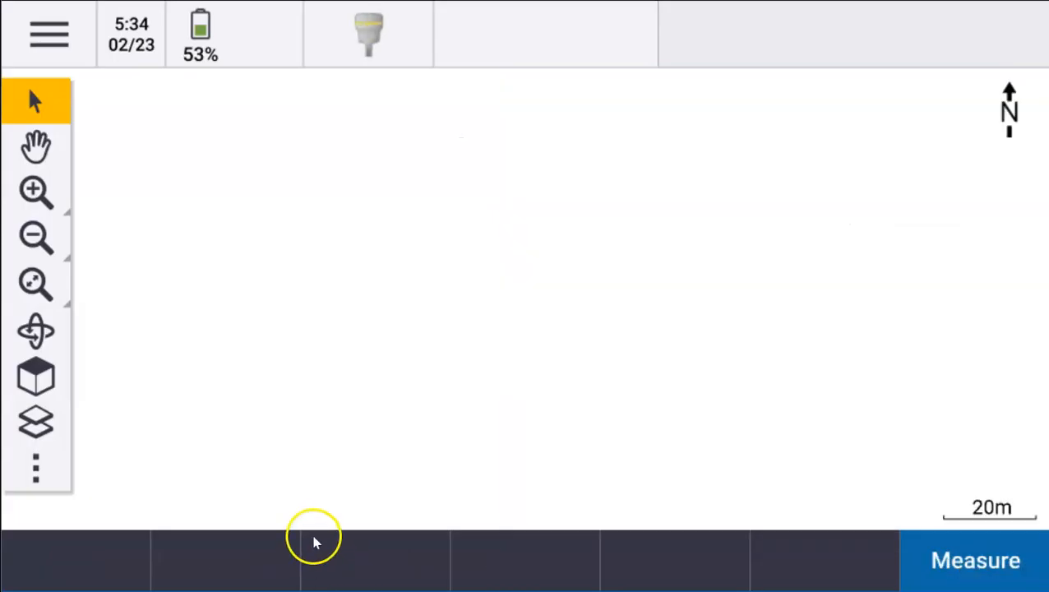
click(35, 283)
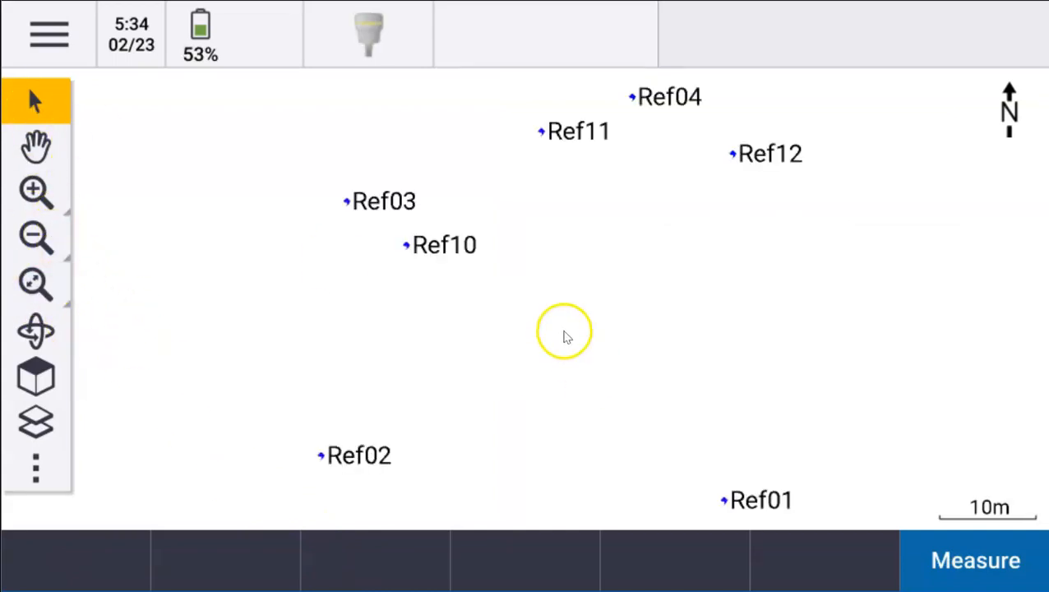
- Key in points 102 at 10 m and 103 at 12 m elevation and store them
right_click(565, 337)
click(553, 469)
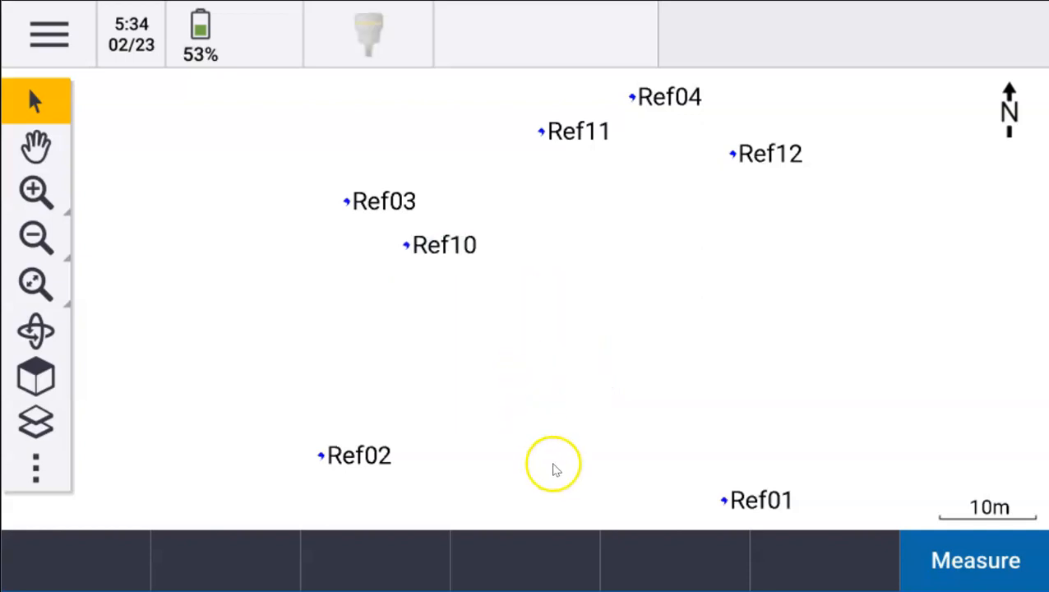
click(751, 483)
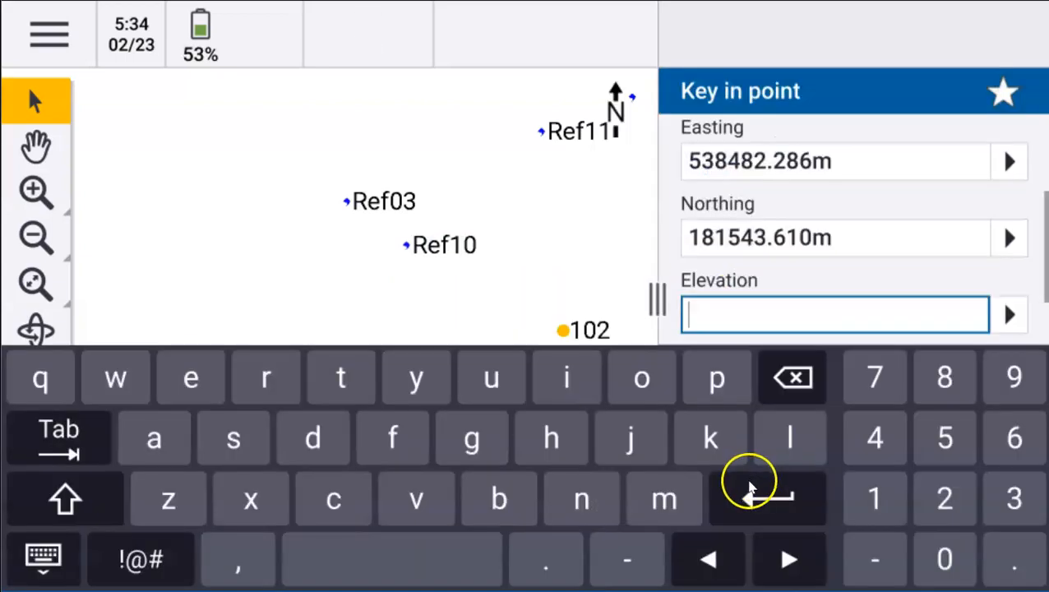
text(10)
key(Return)
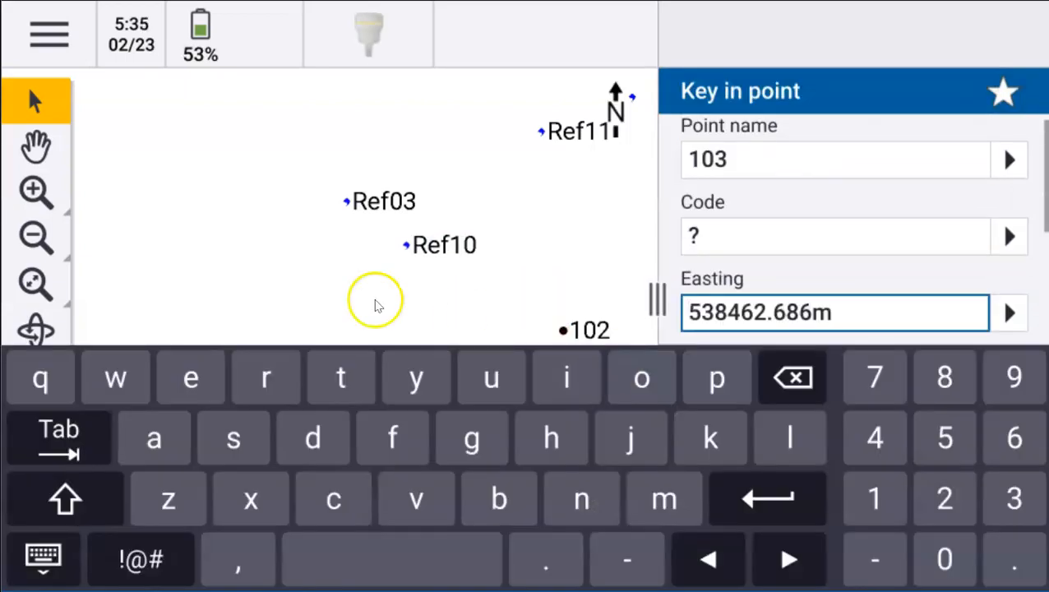
key(Return)
key(Return)
text(12)
key(Return)
click(976, 560)
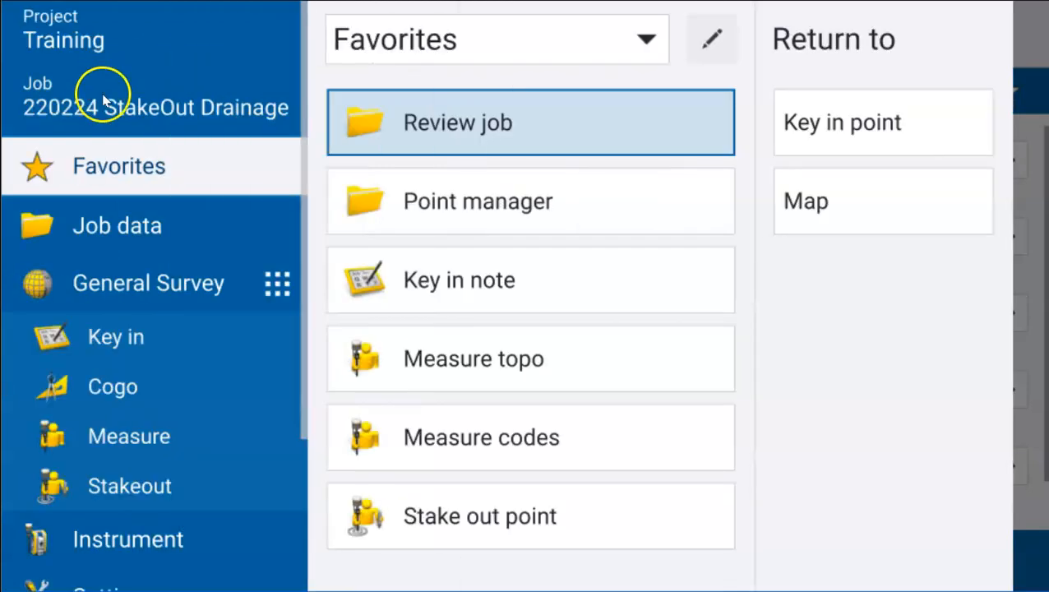
- In the Training job list, mark 220224 StakeOut Drainage In progress and bring up its assignee choices
click(141, 120)
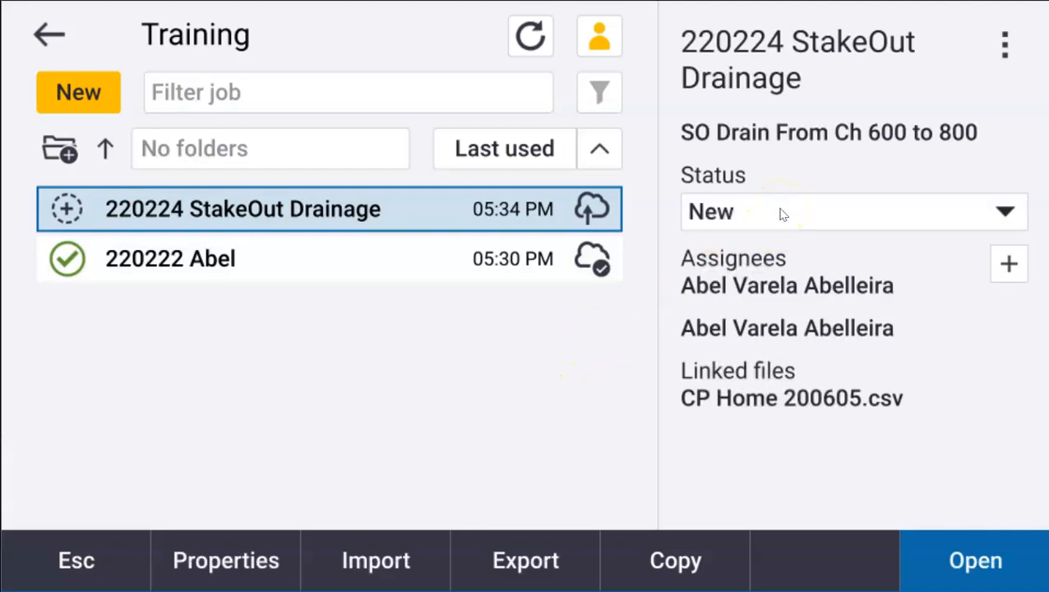
click(982, 215)
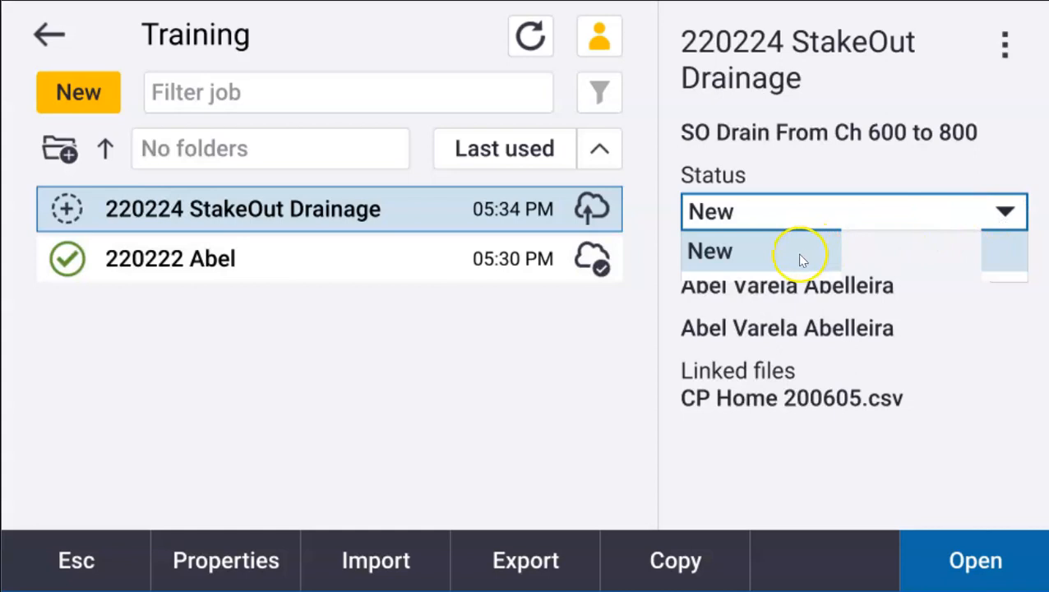
click(741, 296)
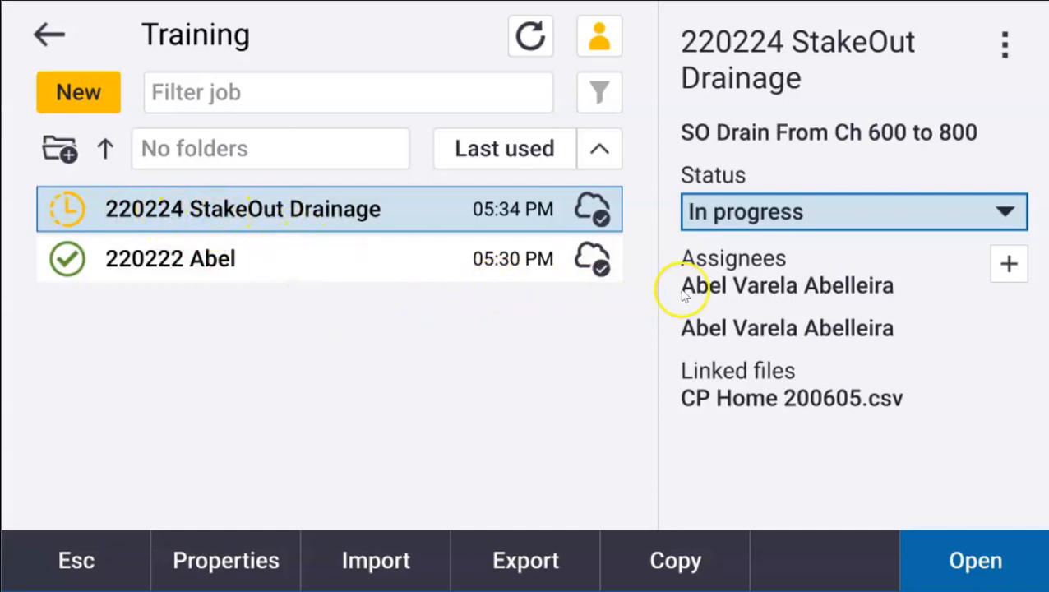
click(1007, 265)
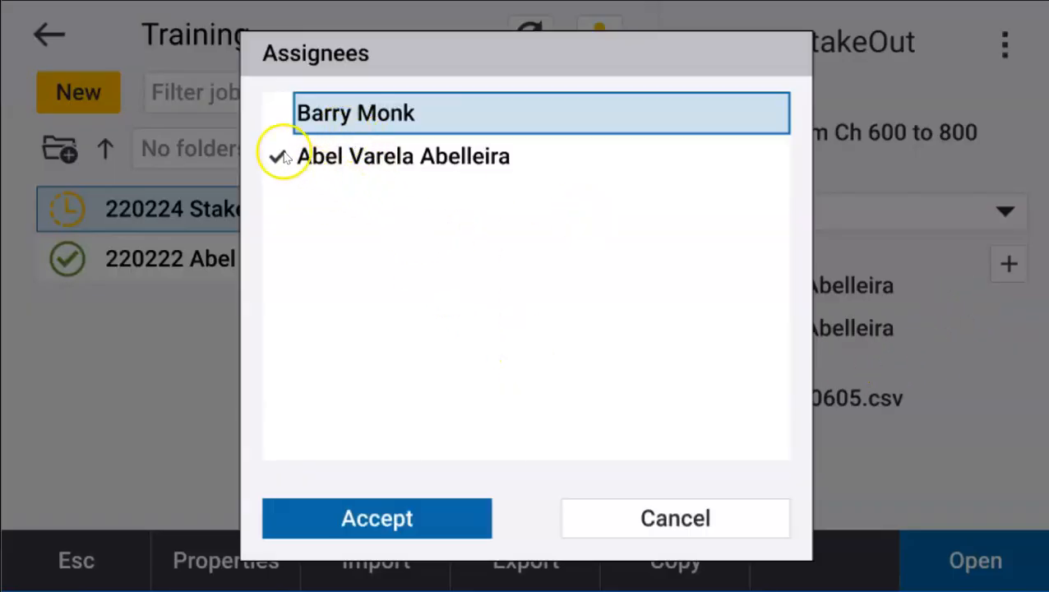
- Swap the StakeOut Drainage assignee from the current user to the other field user, then sync
click(289, 138)
click(309, 118)
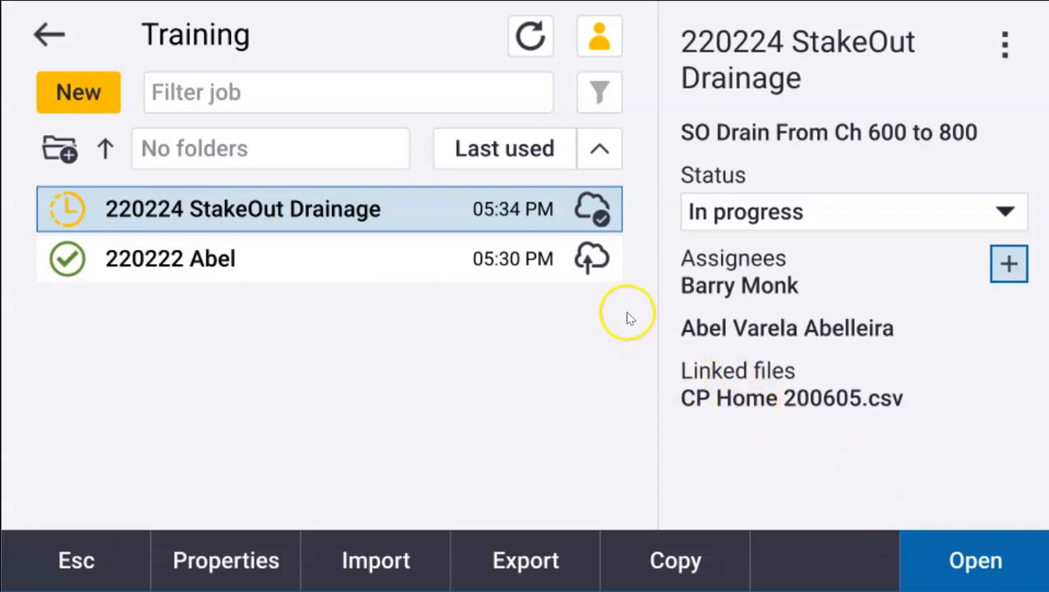
click(530, 36)
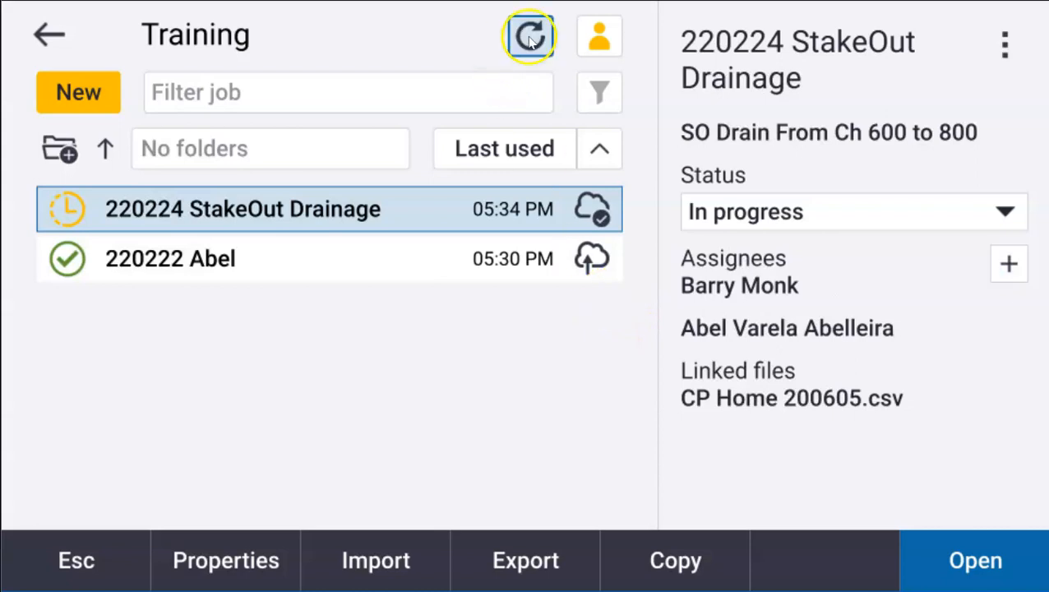